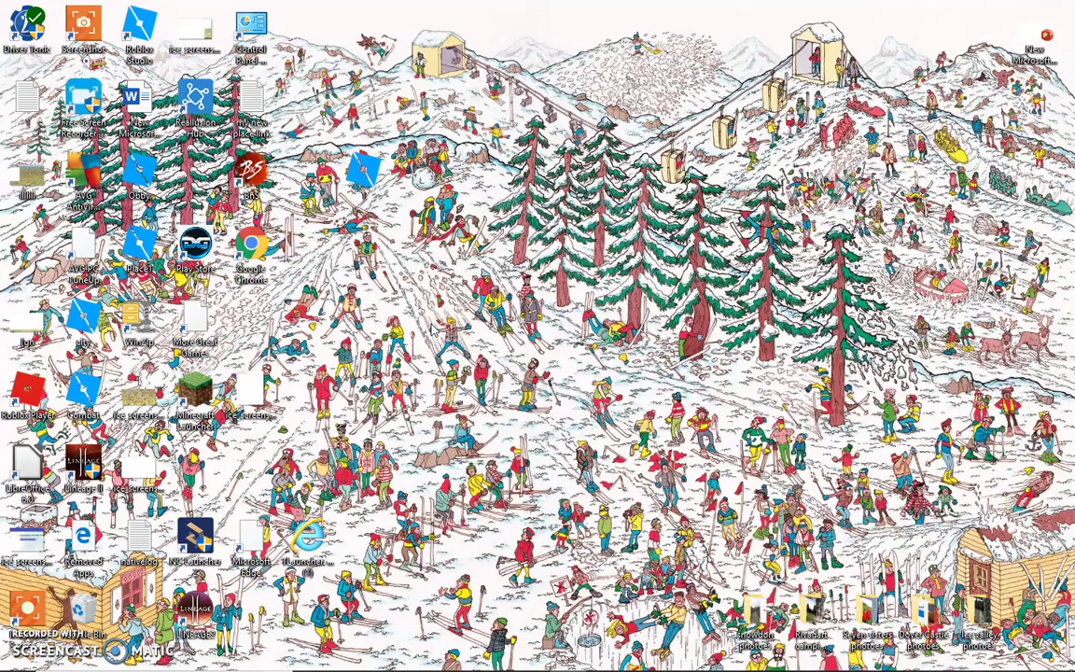
- Delete the Minecraft Launcher desktop shortcut and open File Explorer at Quick access
{"action": "left_click_drag", "start_coordinate": [432, 278], "coordinate": [662, 434]}
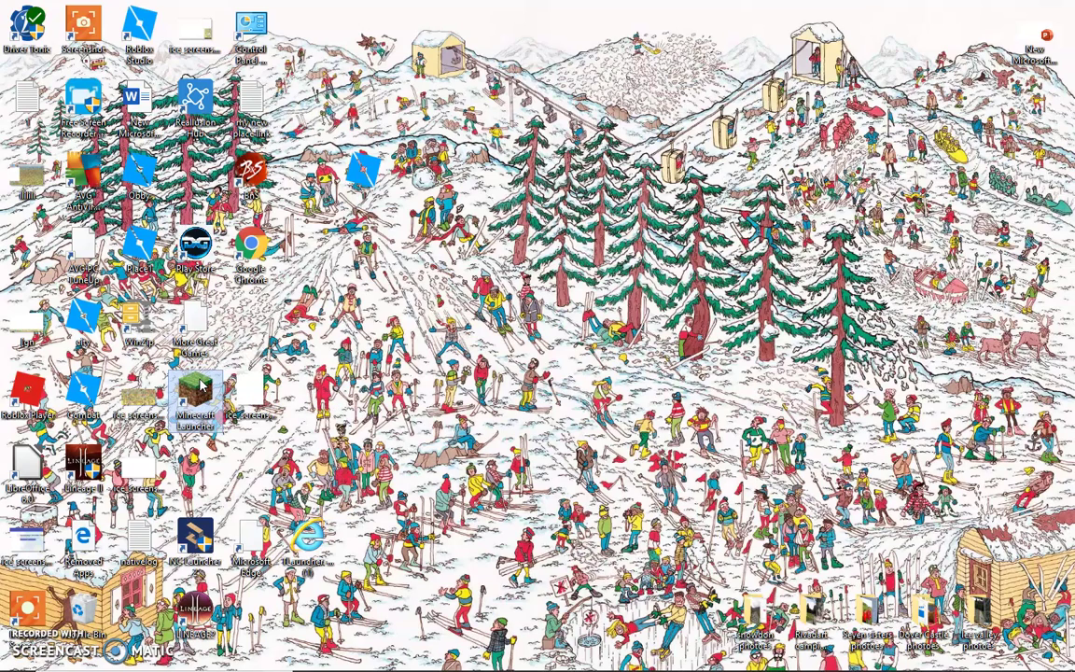
{"action": "right_click", "coordinate": [227, 375]}
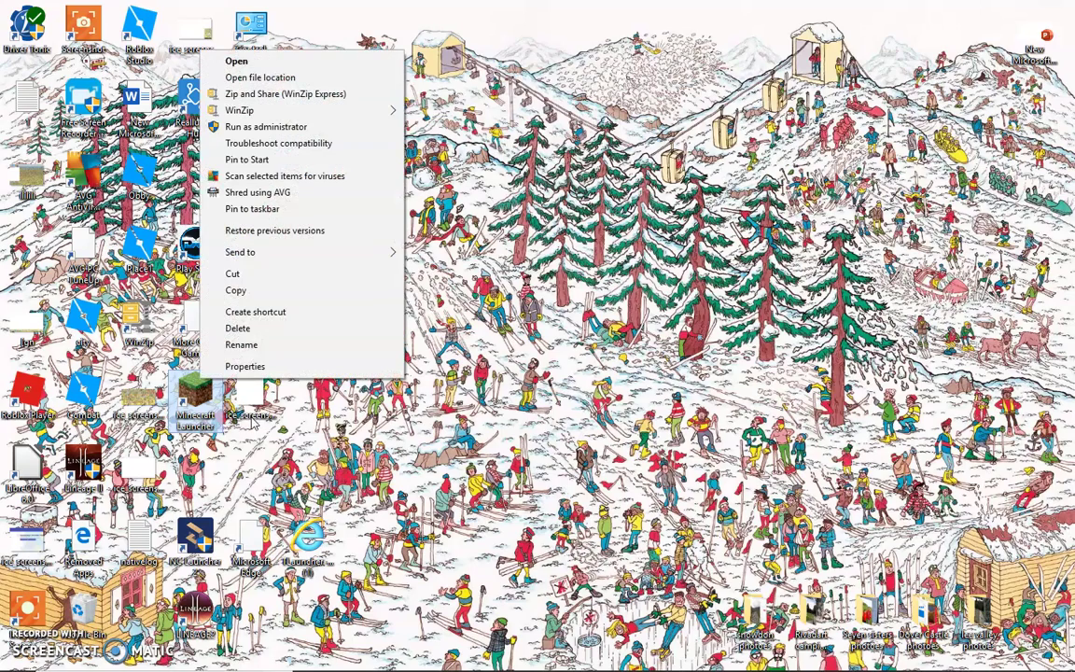
{"action": "left_click", "coordinate": [252, 328]}
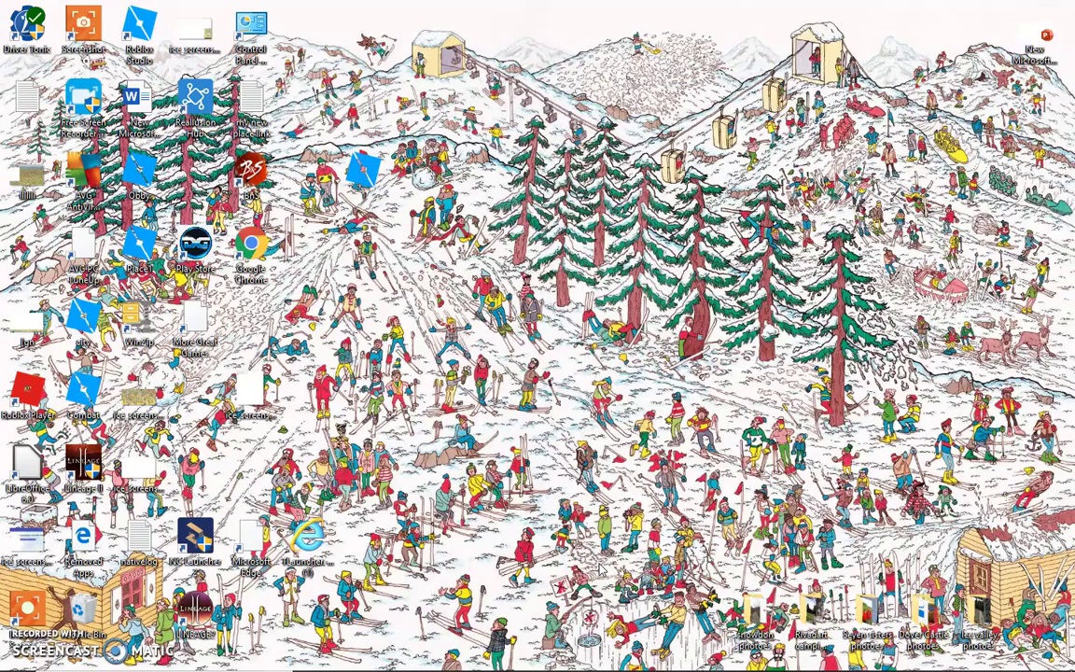
{"action": "key", "text": "super+e"}
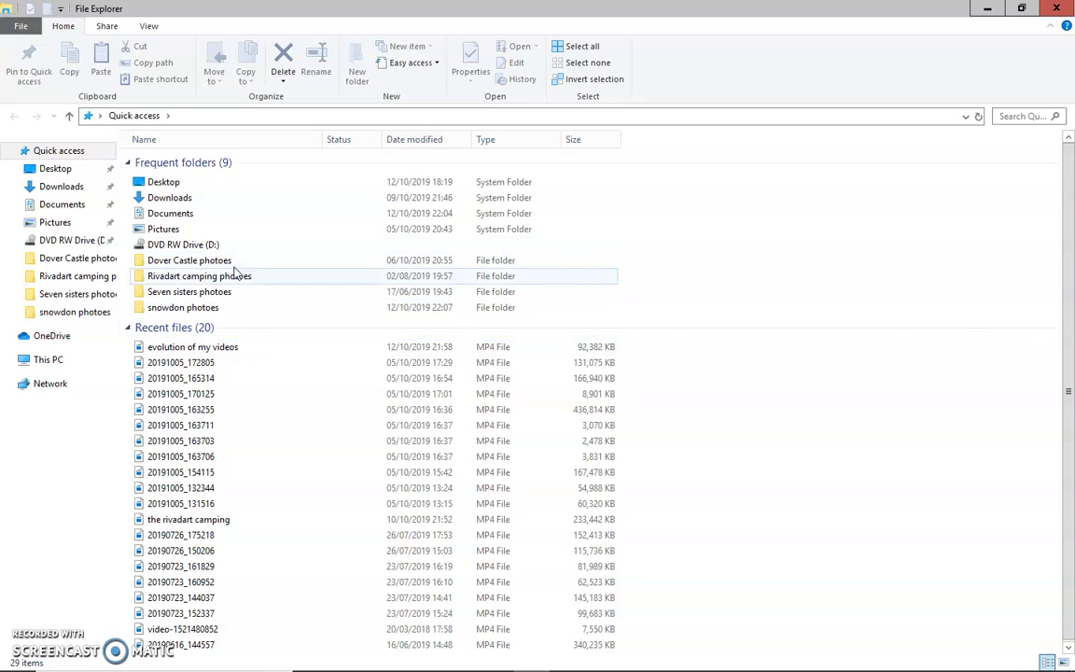
- Open Downloads and select the Minecraft (1) application in the file list
{"action": "mouse_move", "coordinate": [62, 187]}
{"action": "left_click", "coordinate": [82, 190]}
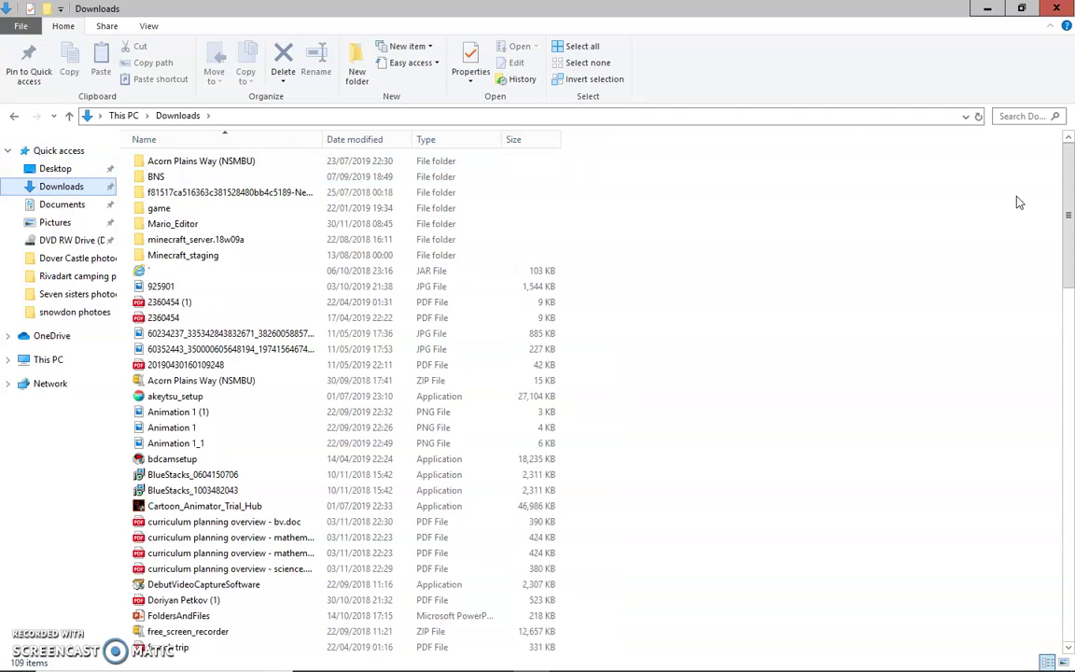
{"action": "mouse_move", "coordinate": [1070, 213]}
{"action": "left_mouse_down"}
{"action": "mouse_move", "coordinate": [1065, 282]}
{"action": "mouse_move", "coordinate": [1052, 299]}
{"action": "left_mouse_up"}
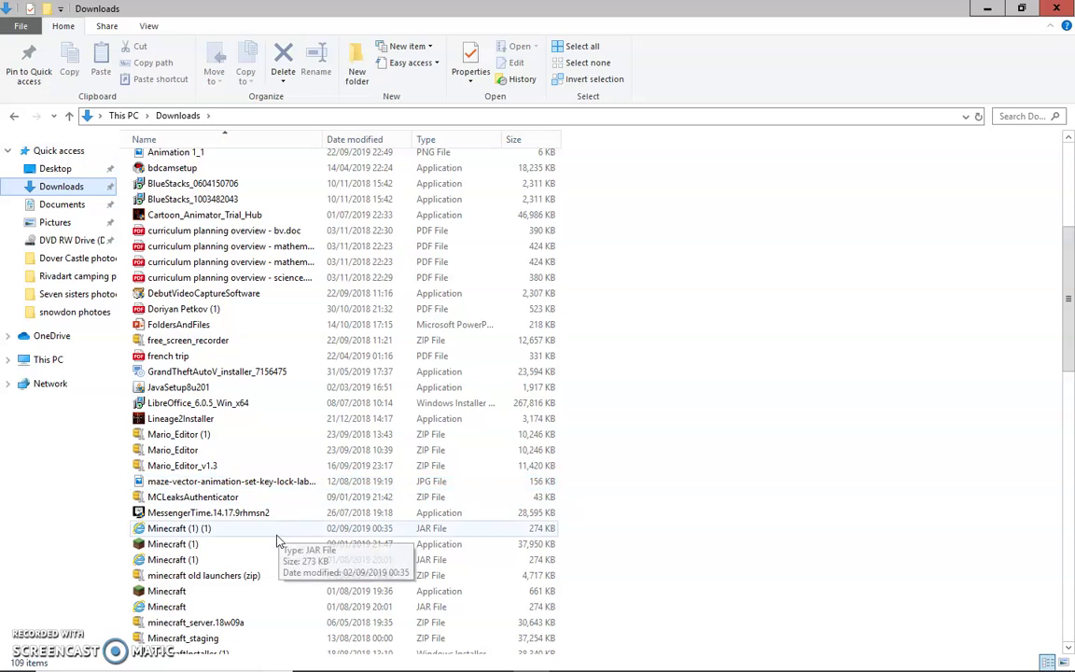
{"action": "double_click", "coordinate": [280, 543]}
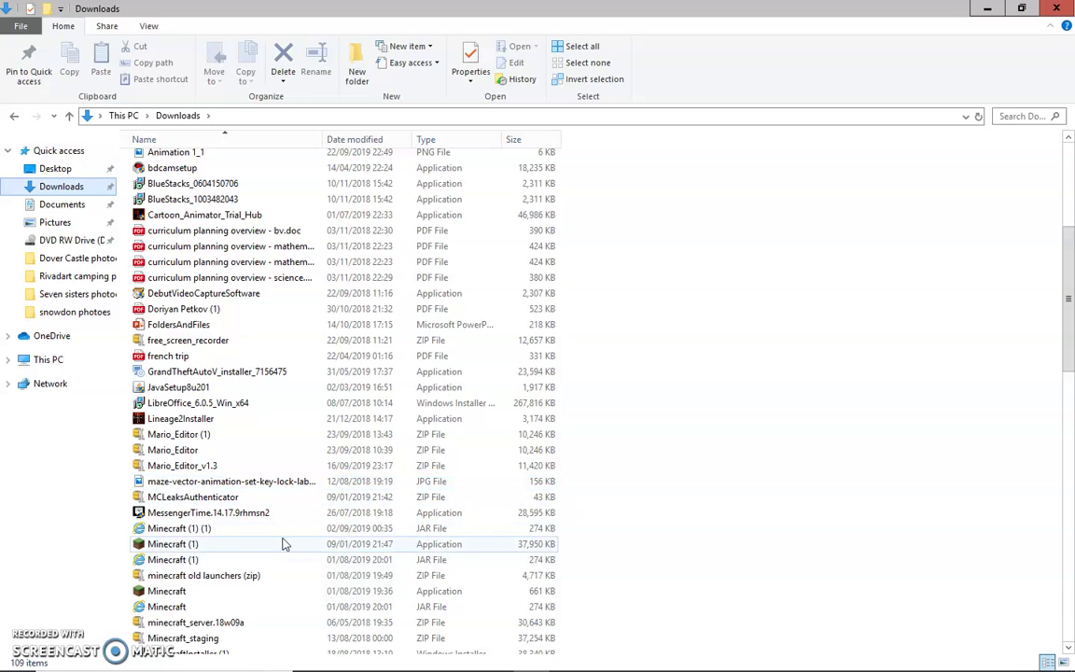
{"action": "right_click", "coordinate": [282, 538]}
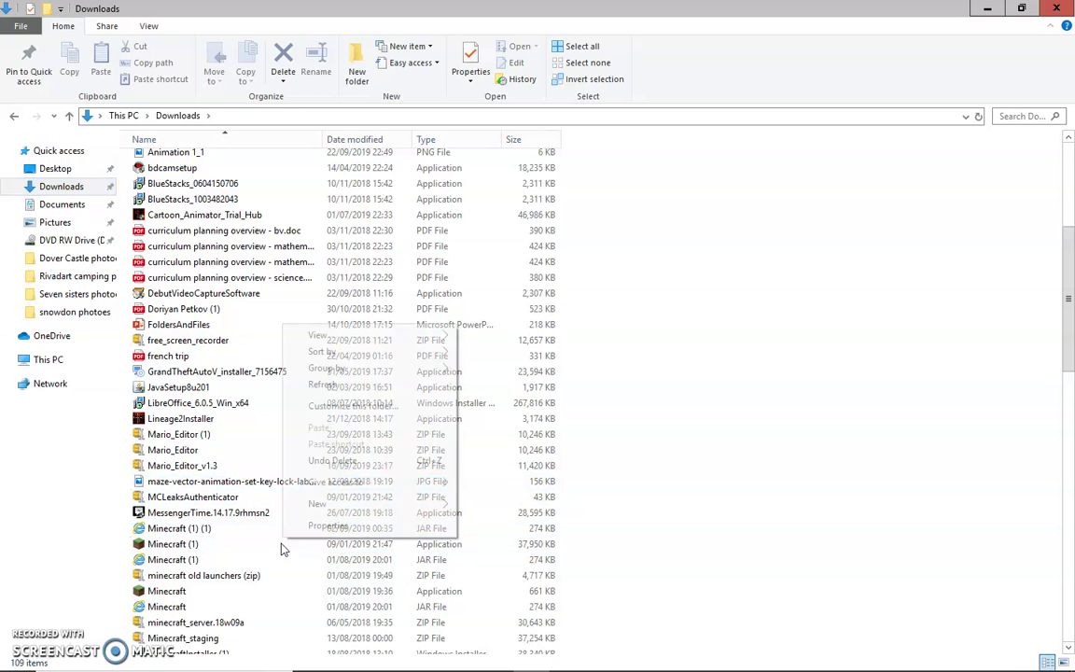
{"action": "left_click", "coordinate": [203, 545]}
- Delete the 37 MB Minecraft (1) launcher application from Downloads
{"action": "right_click", "coordinate": [203, 547]}
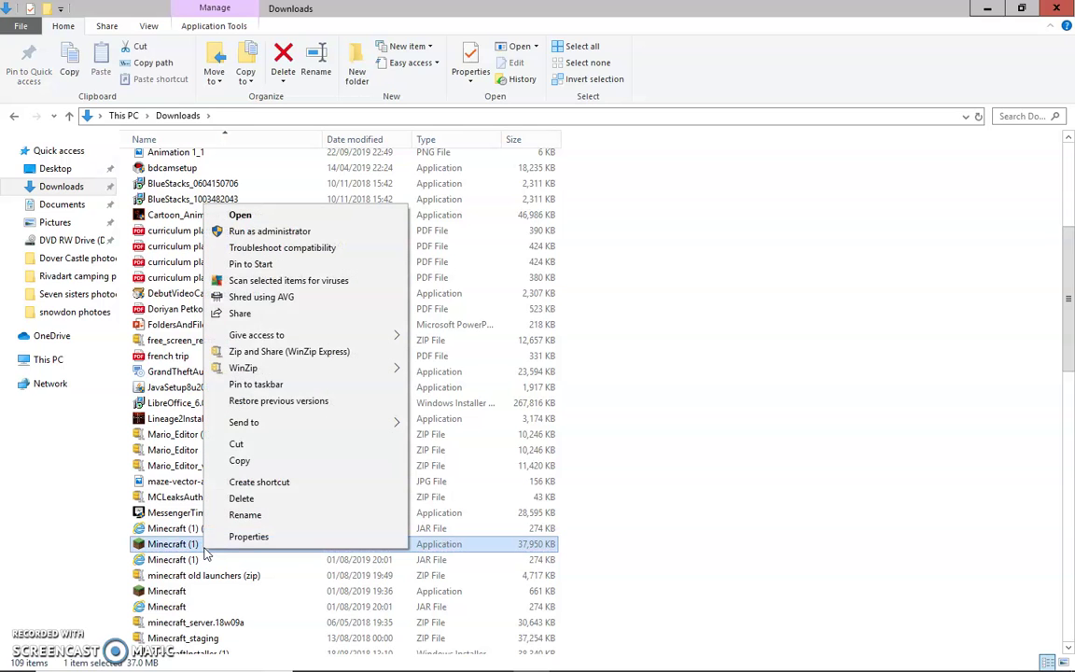
{"action": "left_click", "coordinate": [292, 446]}
{"action": "right_click", "coordinate": [191, 492]}
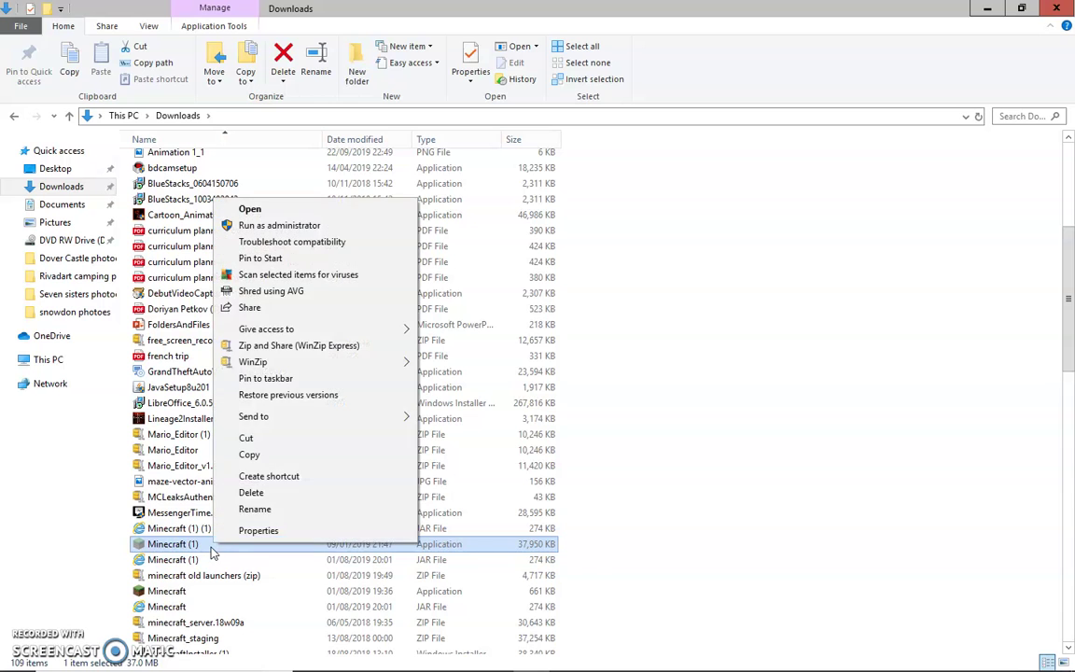
{"action": "left_click", "coordinate": [236, 448]}
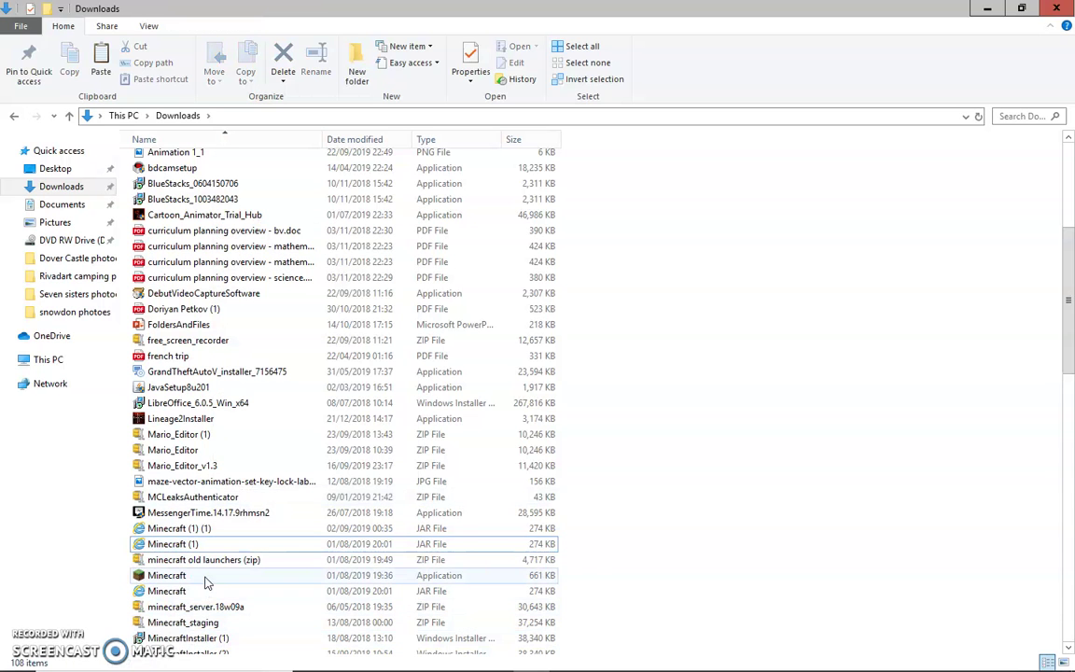
- Select the Minecraft application and check its context menu without choosing anything
{"action": "right_click", "coordinate": [207, 583]}
{"action": "left_click", "coordinate": [180, 585]}
{"action": "right_click", "coordinate": [182, 585]}
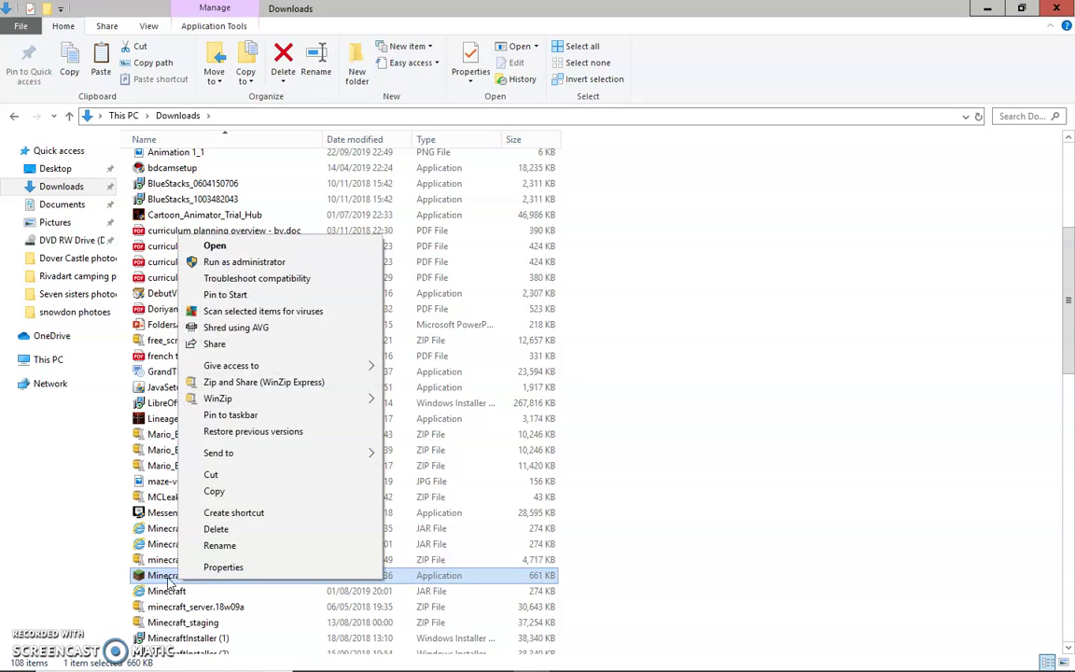
{"action": "left_click", "coordinate": [163, 560]}
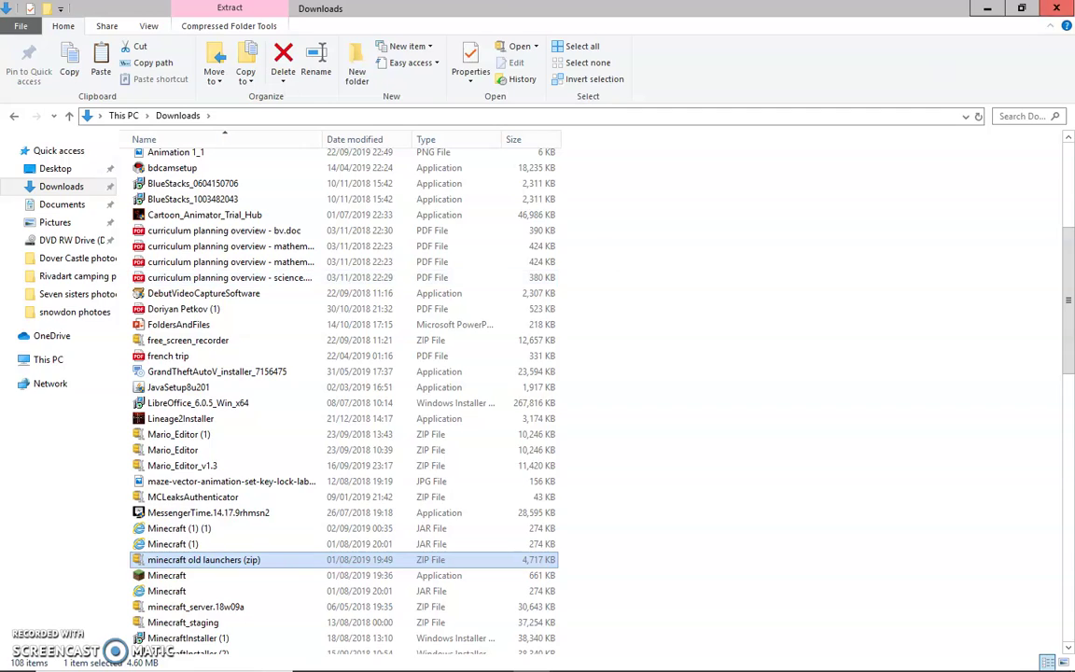
- Restore the Explorer window and move the Minecraft application from Downloads onto the desktop
{"action": "double_click", "coordinate": [920, 7]}
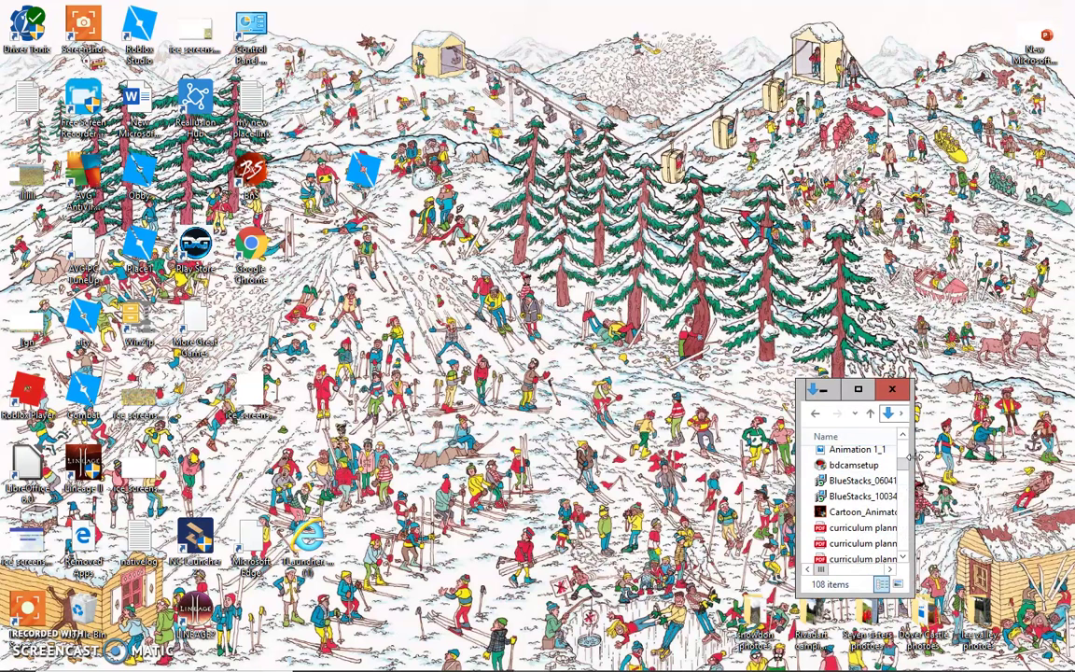
{"action": "left_click_drag", "start_coordinate": [902, 446], "coordinate": [905, 502]}
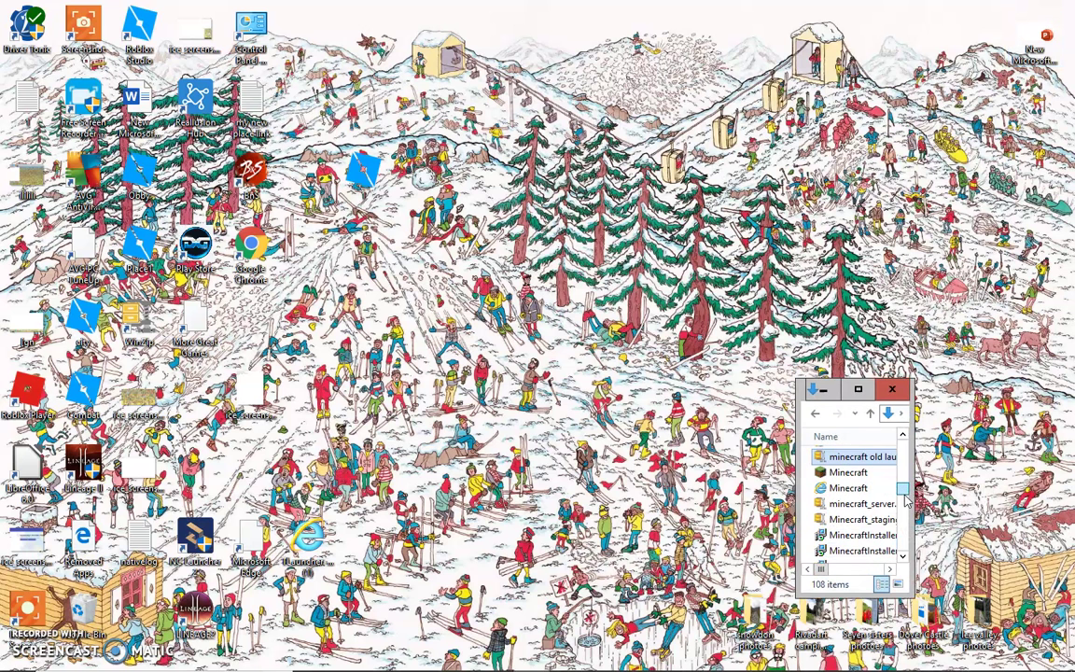
{"action": "left_click", "coordinate": [827, 473]}
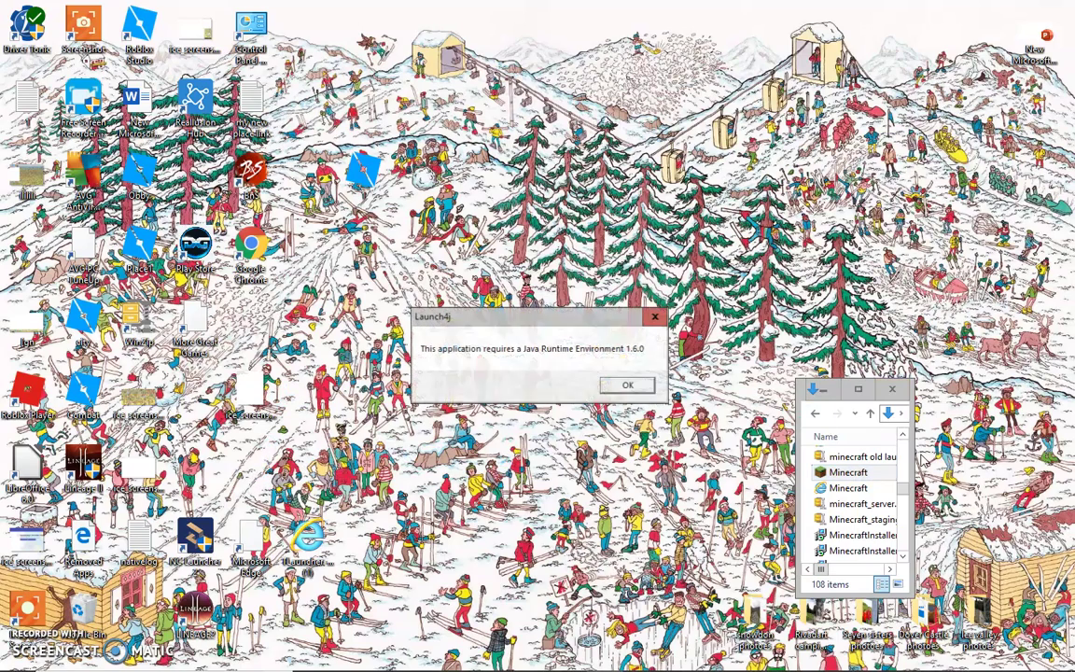
{"action": "left_click", "coordinate": [643, 388]}
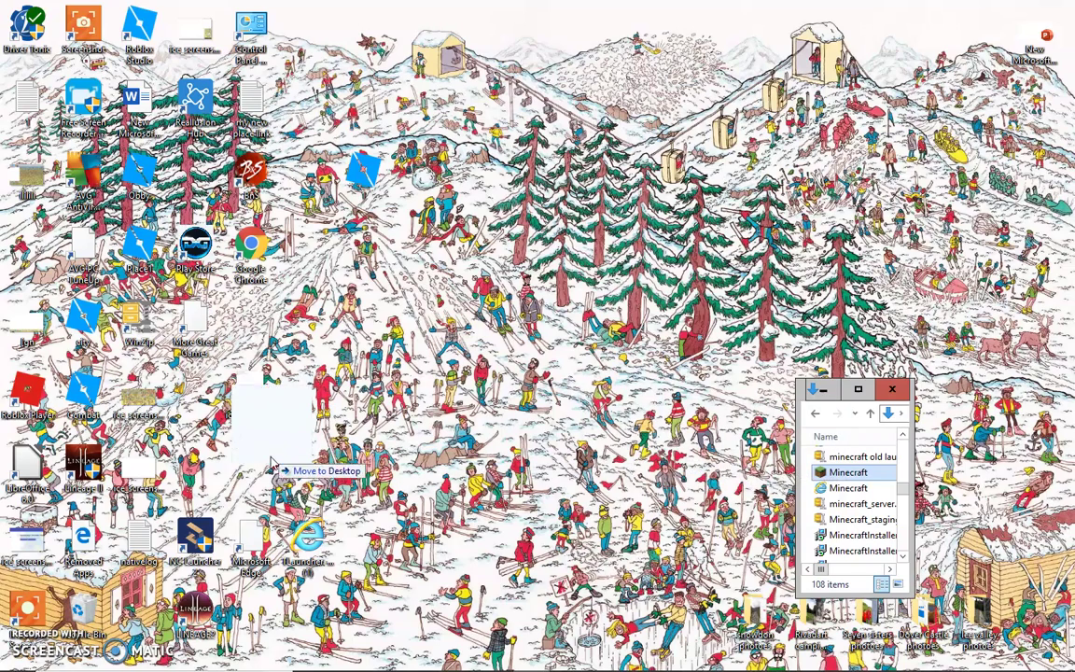
{"action": "left_click_drag", "start_coordinate": [815, 473], "coordinate": [252, 500]}
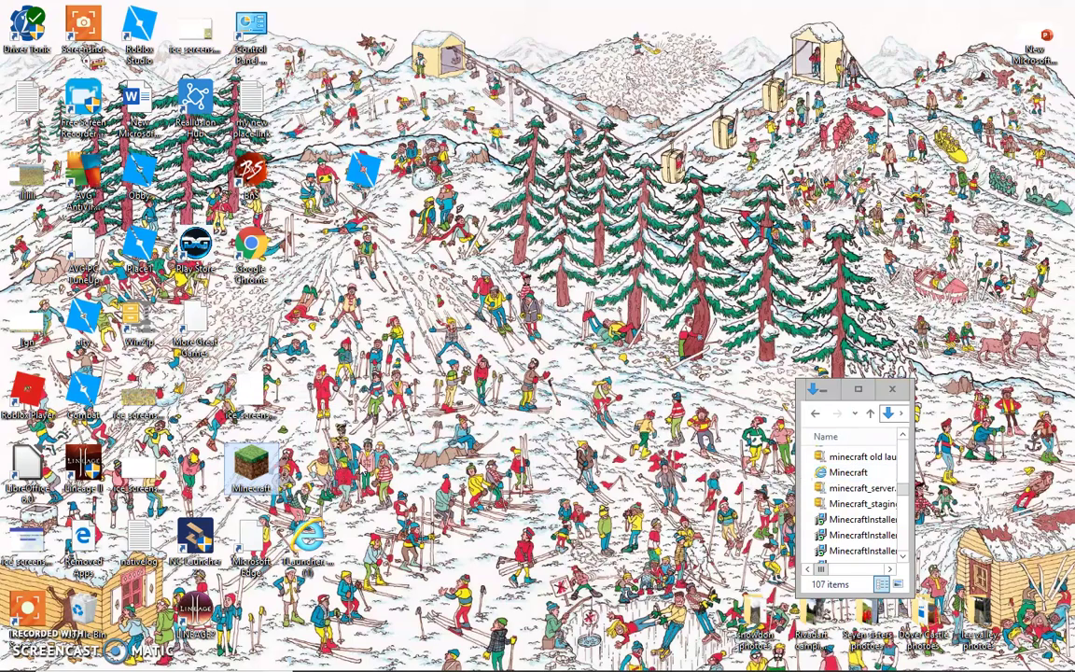
- Drop the Minecraft desktop icon into the Recycle Bin and open the Recycle Bin
{"action": "left_click", "coordinate": [224, 429]}
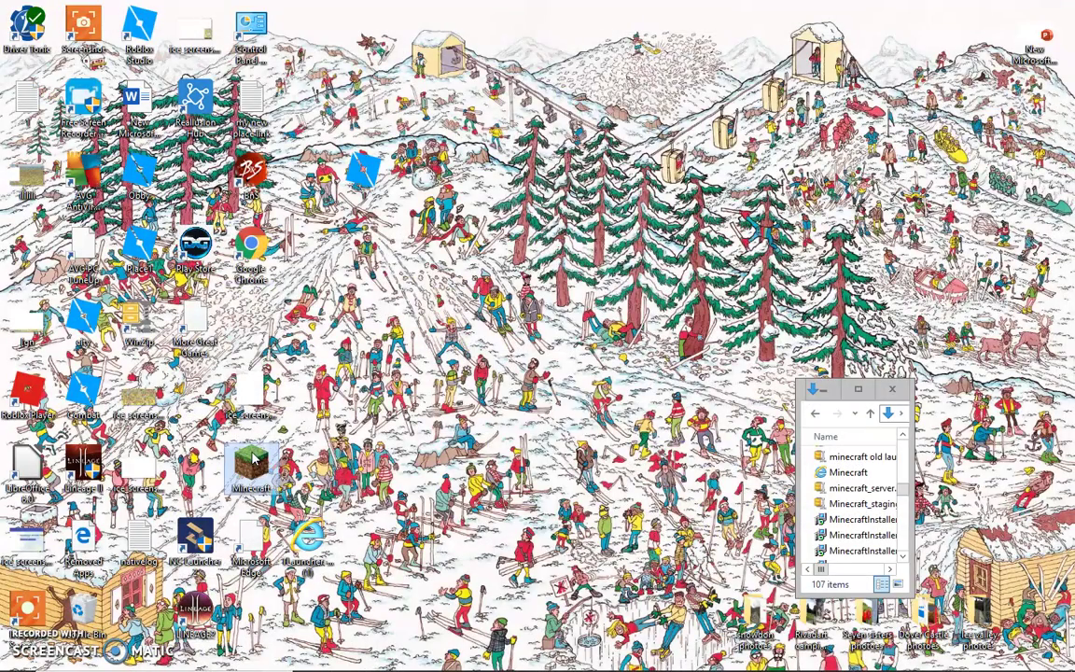
{"action": "left_click_drag", "start_coordinate": [254, 455], "coordinate": [91, 598]}
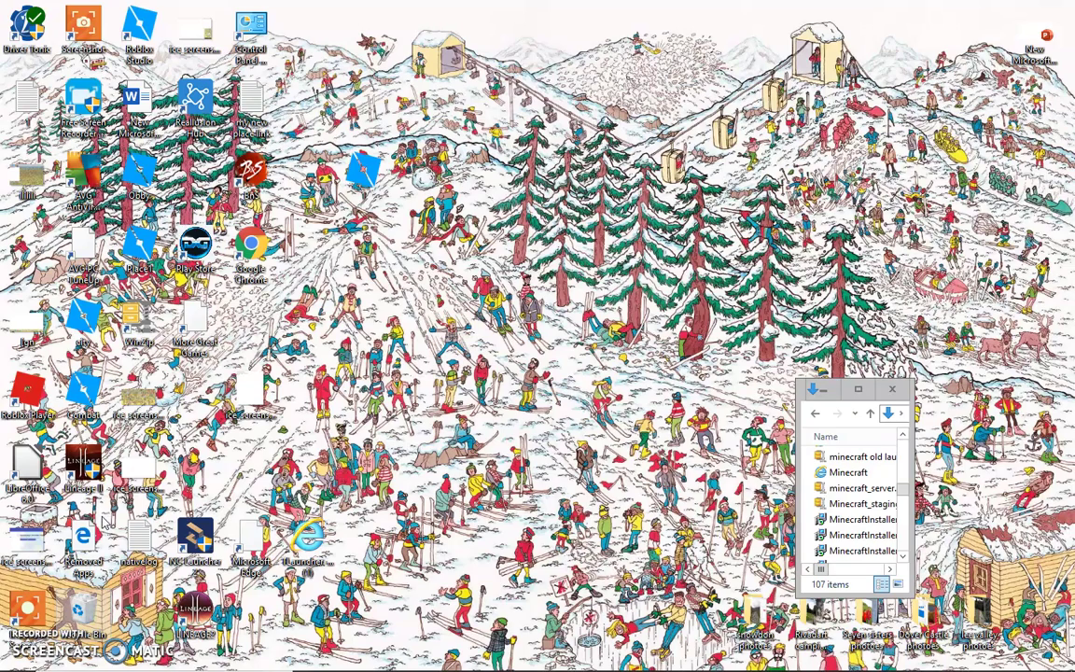
{"action": "double_click", "coordinate": [78, 611]}
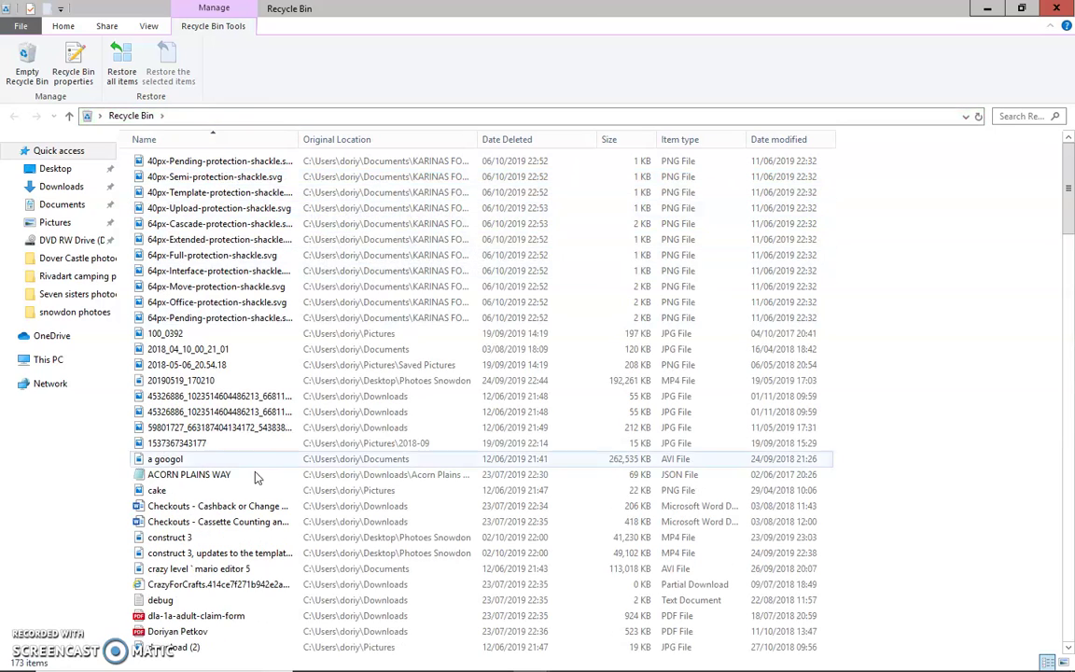
{"action": "mouse_move", "coordinate": [1069, 217]}
{"action": "left_mouse_down"}
{"action": "mouse_move", "coordinate": [1069, 282]}
{"action": "mouse_move", "coordinate": [1072, 154]}
{"action": "left_mouse_up"}
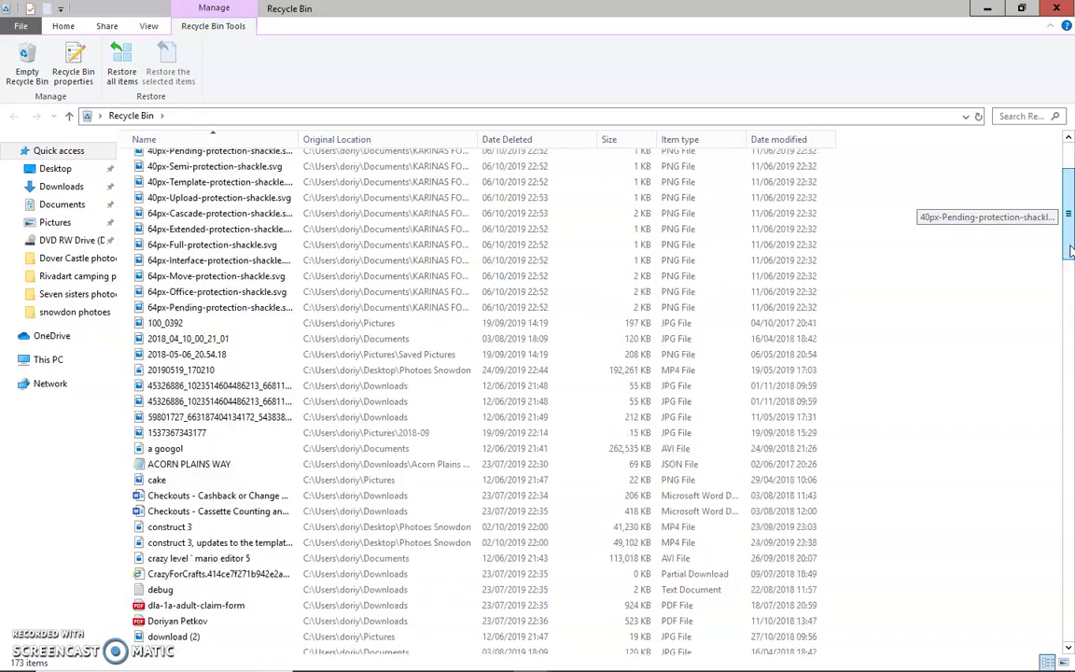
{"action": "left_click_drag", "start_coordinate": [1070, 215], "coordinate": [1053, 369]}
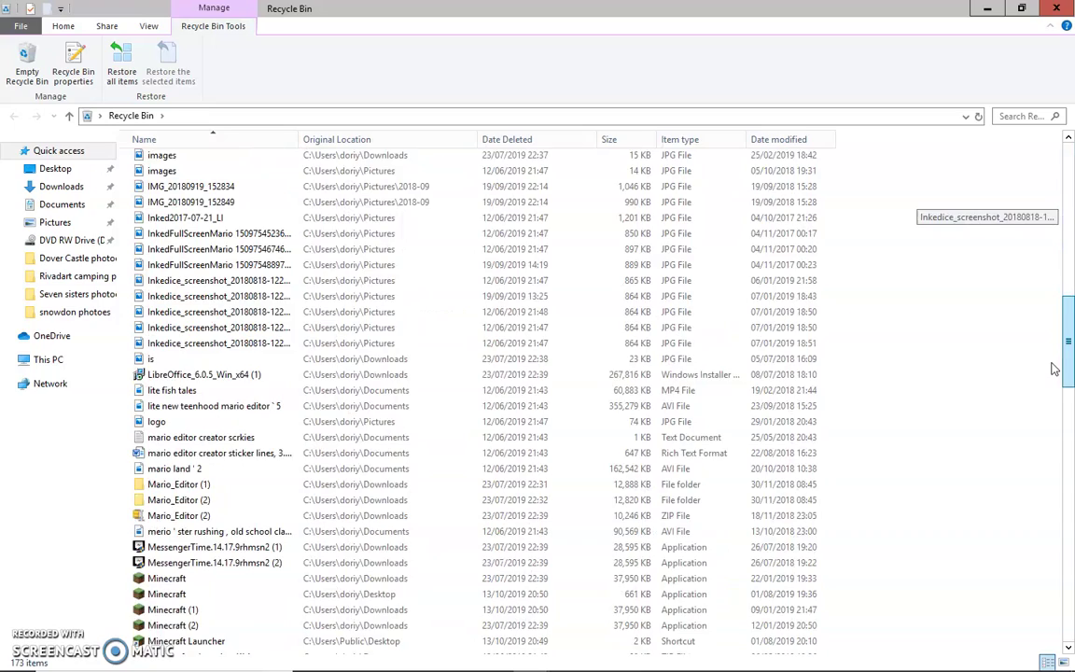
{"action": "scroll", "coordinate": [1057, 360], "scroll_direction": "down", "scroll_amount": 2}
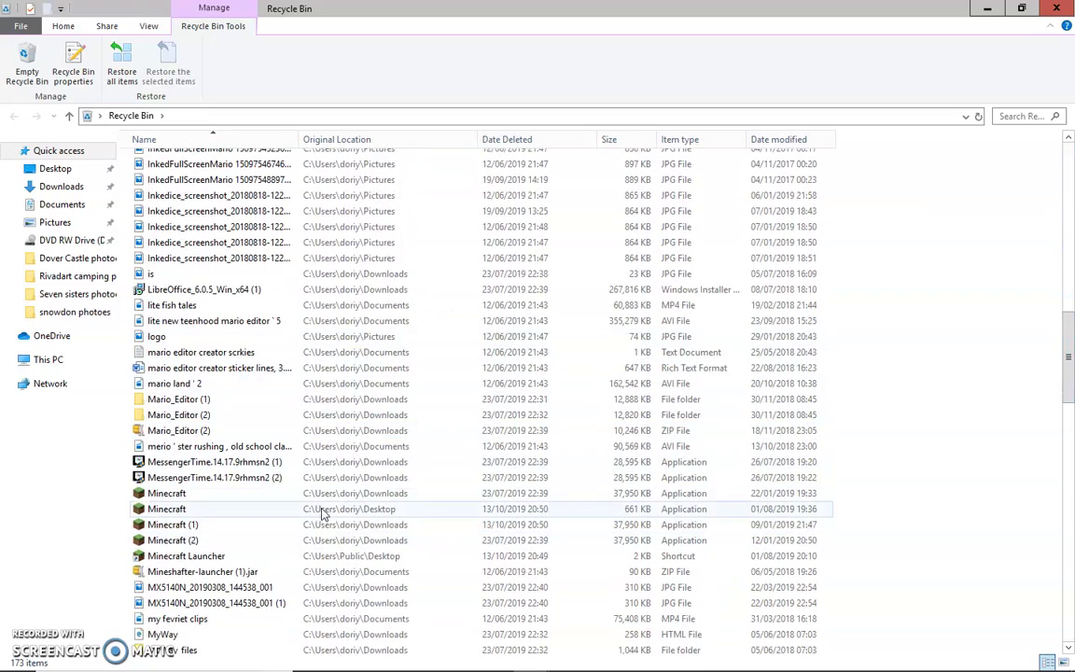
{"action": "scroll", "coordinate": [961, 317], "scroll_direction": "up", "scroll_amount": 8}
{"action": "scroll", "coordinate": [961, 331], "scroll_direction": "up", "scroll_amount": 10}
{"action": "scroll", "coordinate": [962, 331], "scroll_direction": "down", "scroll_amount": 19}
{"action": "scroll", "coordinate": [961, 331], "scroll_direction": "up", "scroll_amount": 19}
{"action": "scroll", "coordinate": [961, 331], "scroll_direction": "down", "scroll_amount": 3}
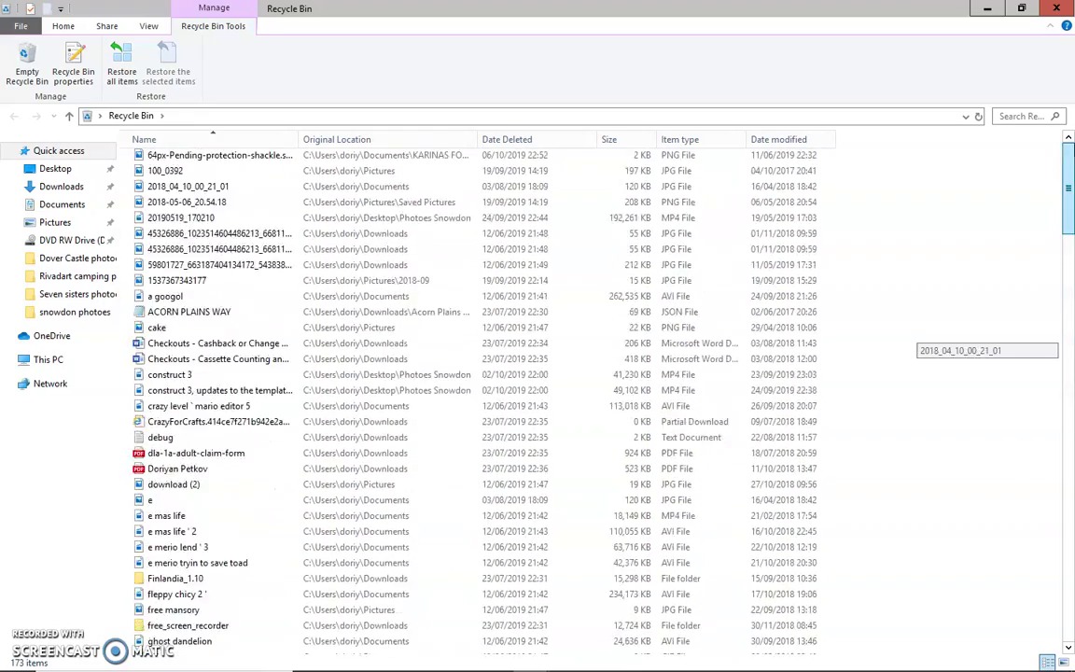
{"action": "scroll", "coordinate": [1047, 280], "scroll_direction": "up", "scroll_amount": 1}
{"action": "scroll", "coordinate": [1048, 280], "scroll_direction": "down", "scroll_amount": 4}
{"action": "scroll", "coordinate": [1047, 280], "scroll_direction": "down", "scroll_amount": 5}
{"action": "scroll", "coordinate": [1047, 280], "scroll_direction": "down", "scroll_amount": 9}
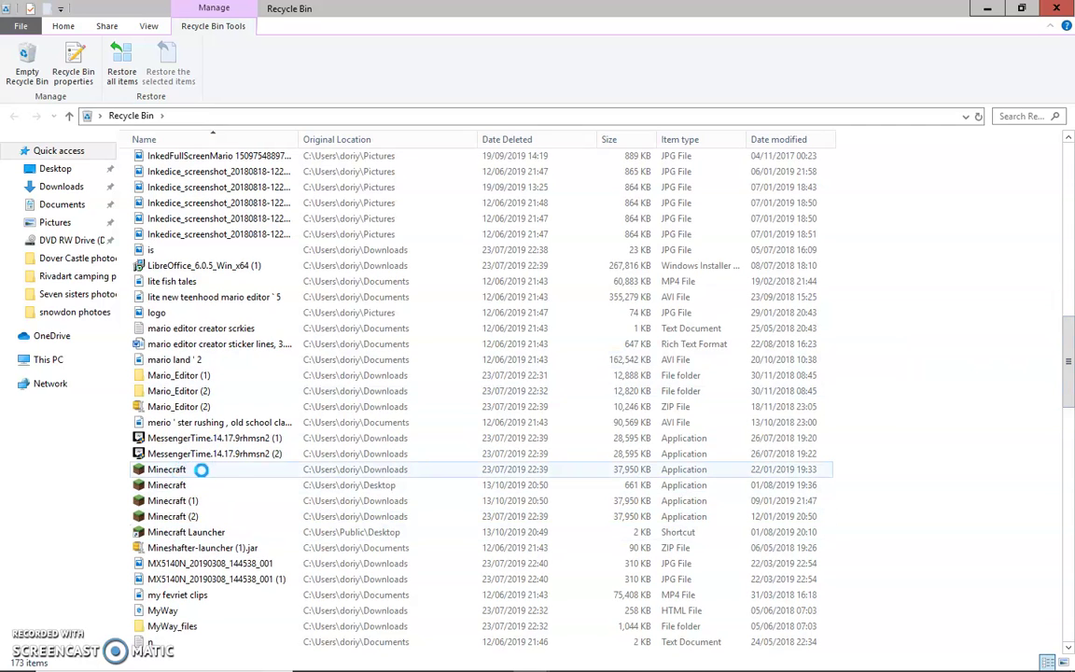
- Permanently delete the binned Minecraft item that came from Downloads
{"action": "right_click", "coordinate": [222, 467]}
{"action": "left_click", "coordinate": [157, 472]}
{"action": "right_click", "coordinate": [157, 471]}
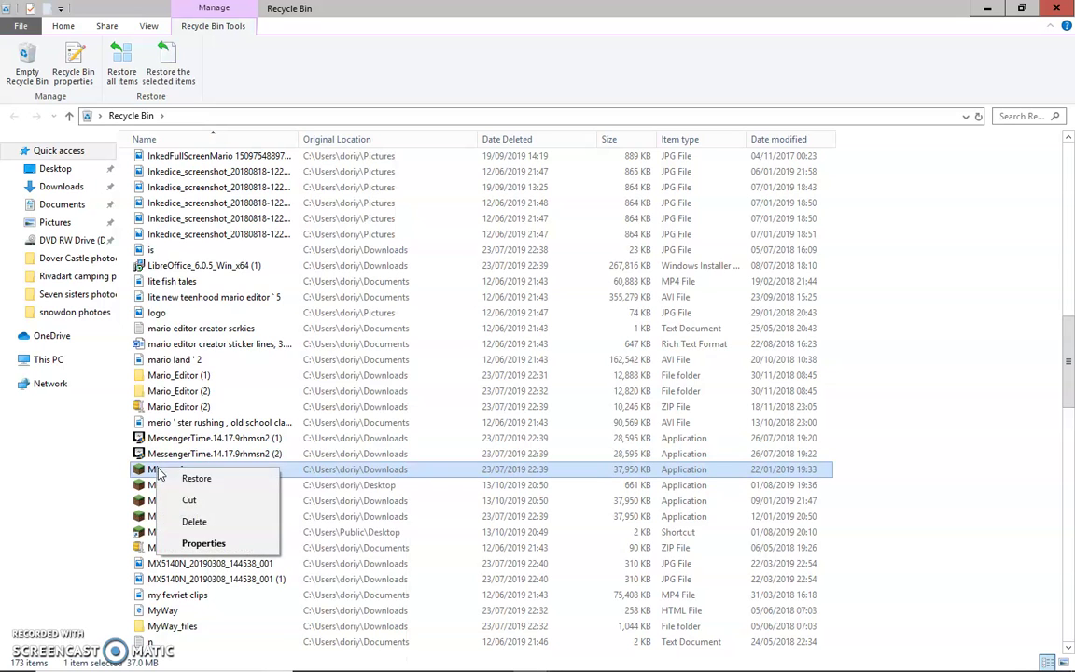
{"action": "left_click", "coordinate": [189, 517]}
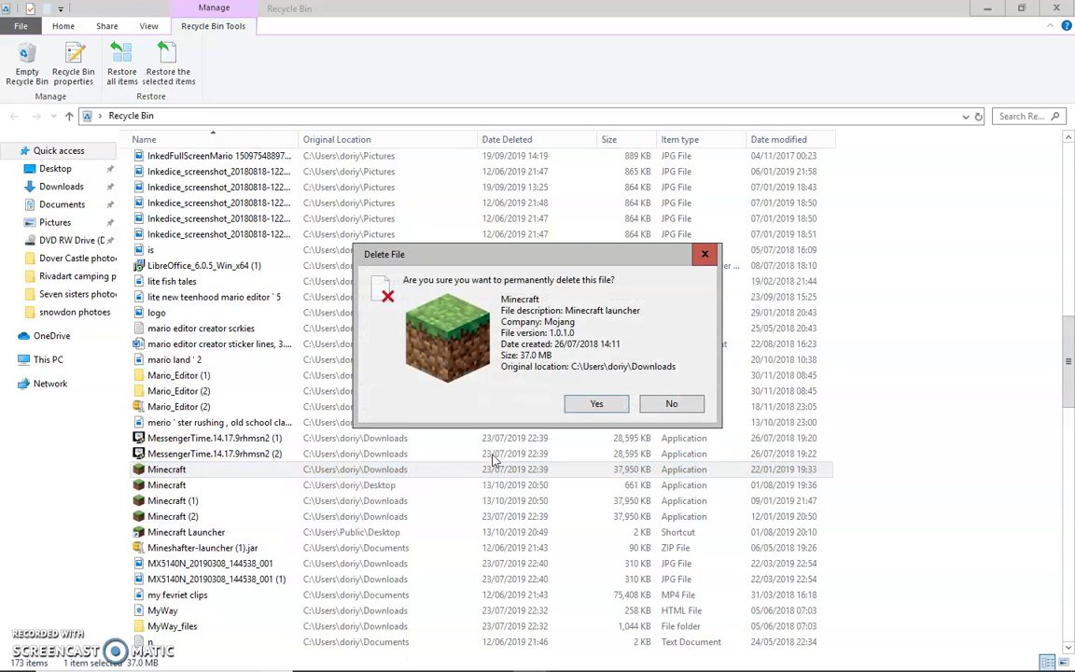
{"action": "left_click", "coordinate": [597, 404]}
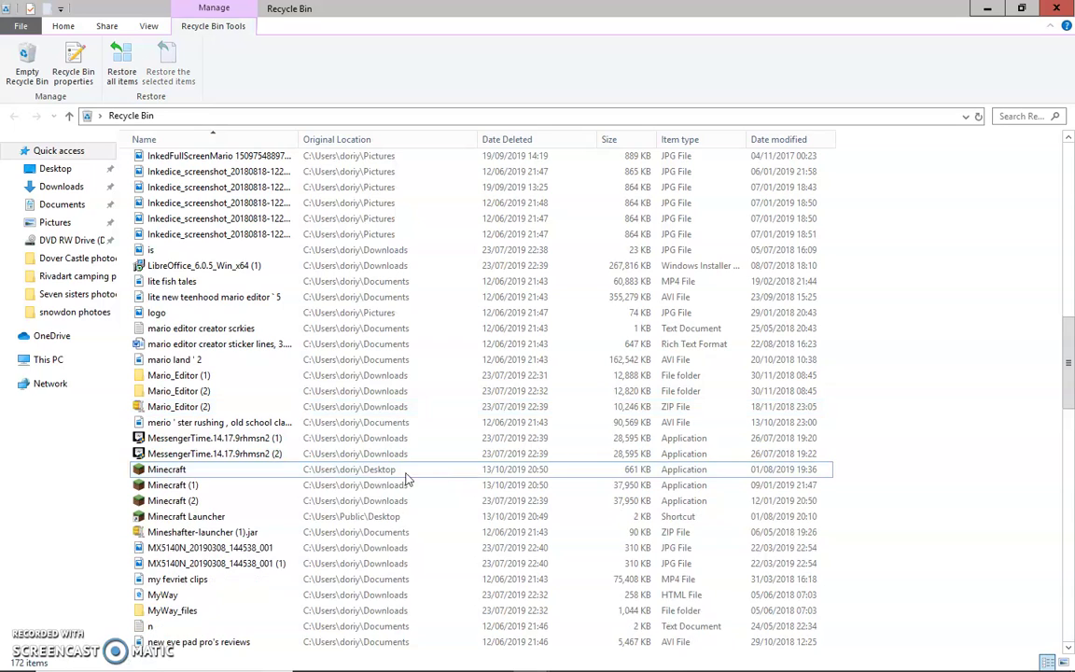
- Select the Minecraft, Minecraft (1), Minecraft (2) and Minecraft Launcher items in turn, dismissing their menus
{"action": "right_click", "coordinate": [300, 468]}
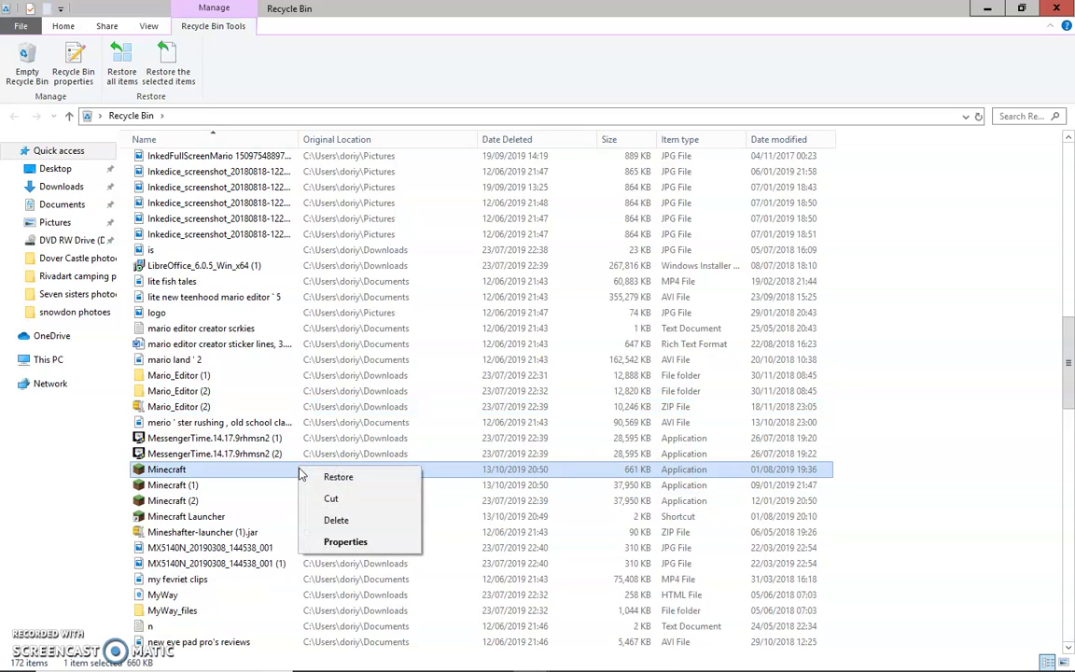
{"action": "left_click", "coordinate": [334, 502]}
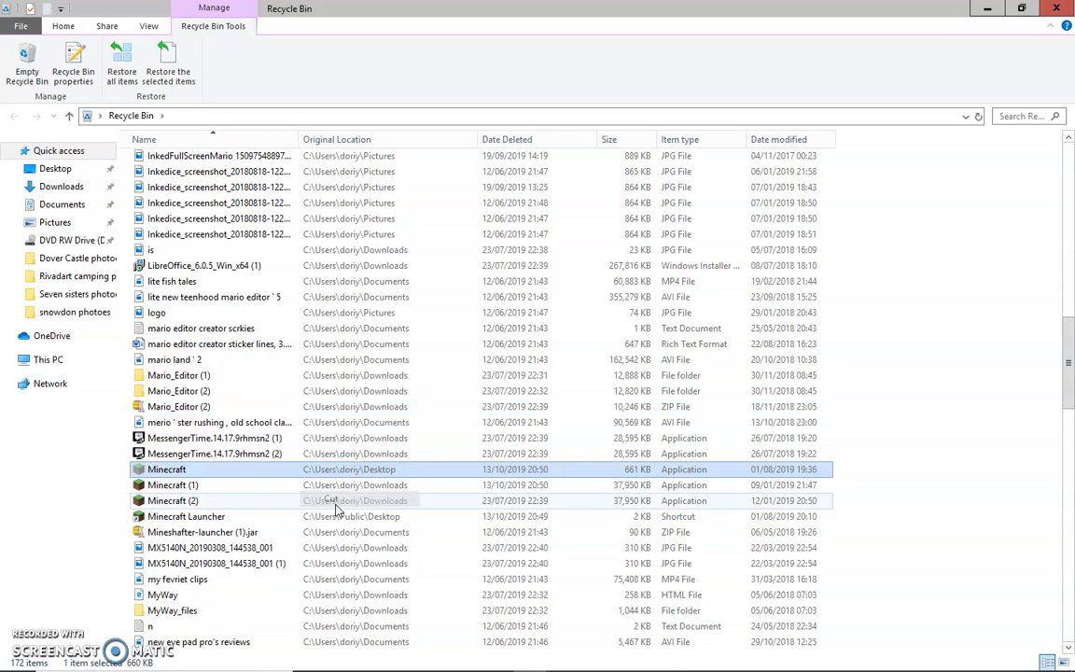
{"action": "right_click", "coordinate": [243, 487]}
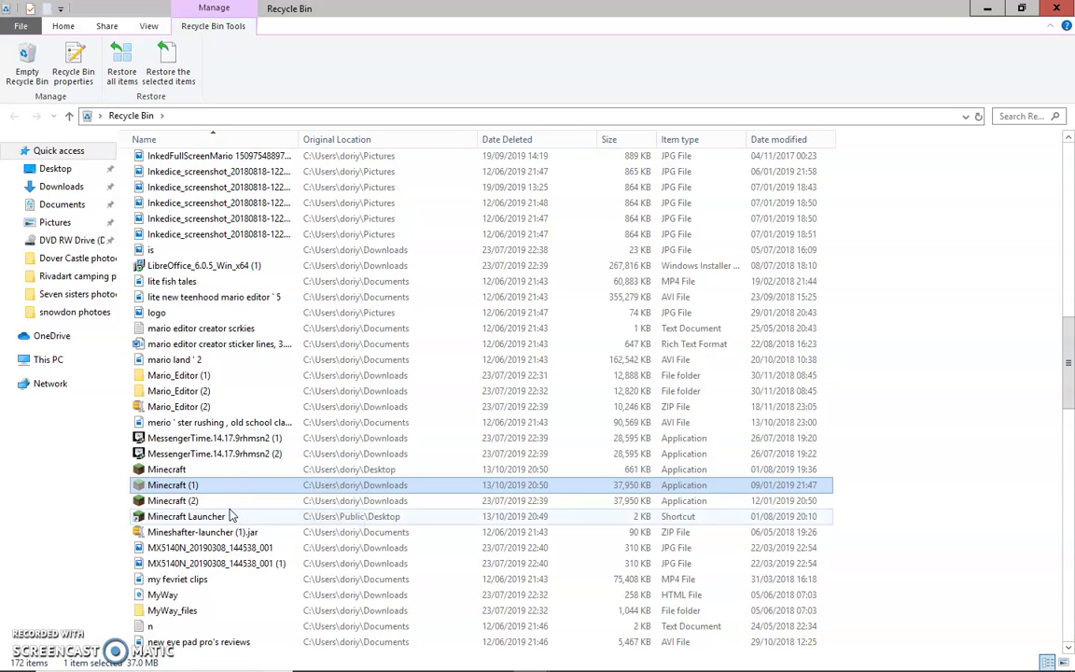
{"action": "left_click", "coordinate": [228, 501]}
{"action": "right_click", "coordinate": [228, 500]}
{"action": "left_click", "coordinate": [249, 530]}
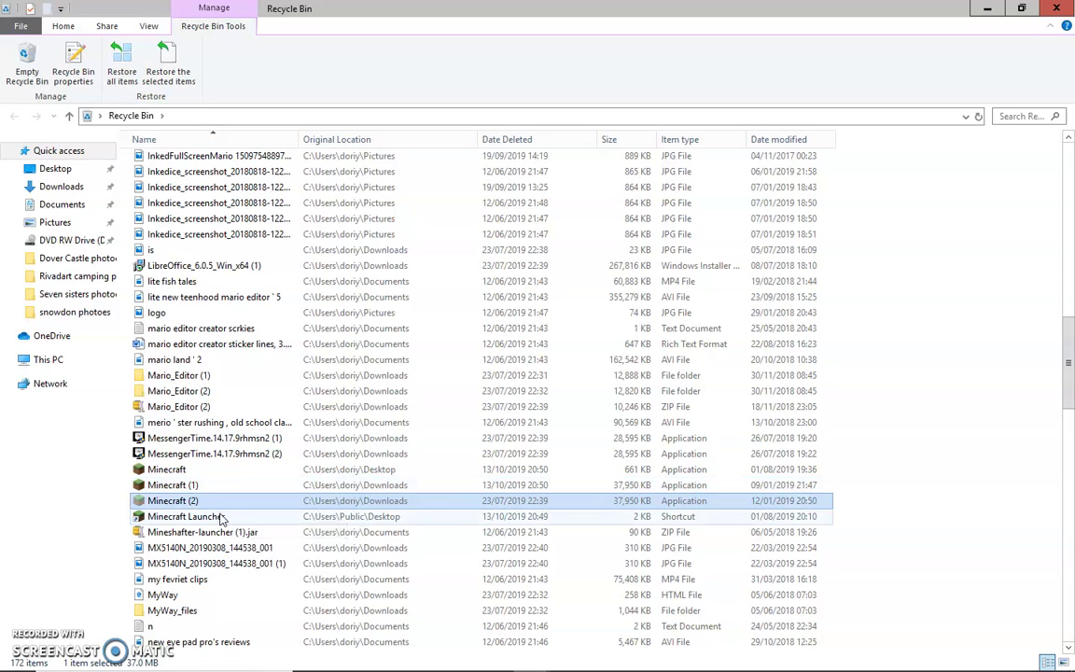
{"action": "left_click", "coordinate": [221, 518]}
{"action": "right_click", "coordinate": [223, 518]}
{"action": "key", "text": "Escape"}
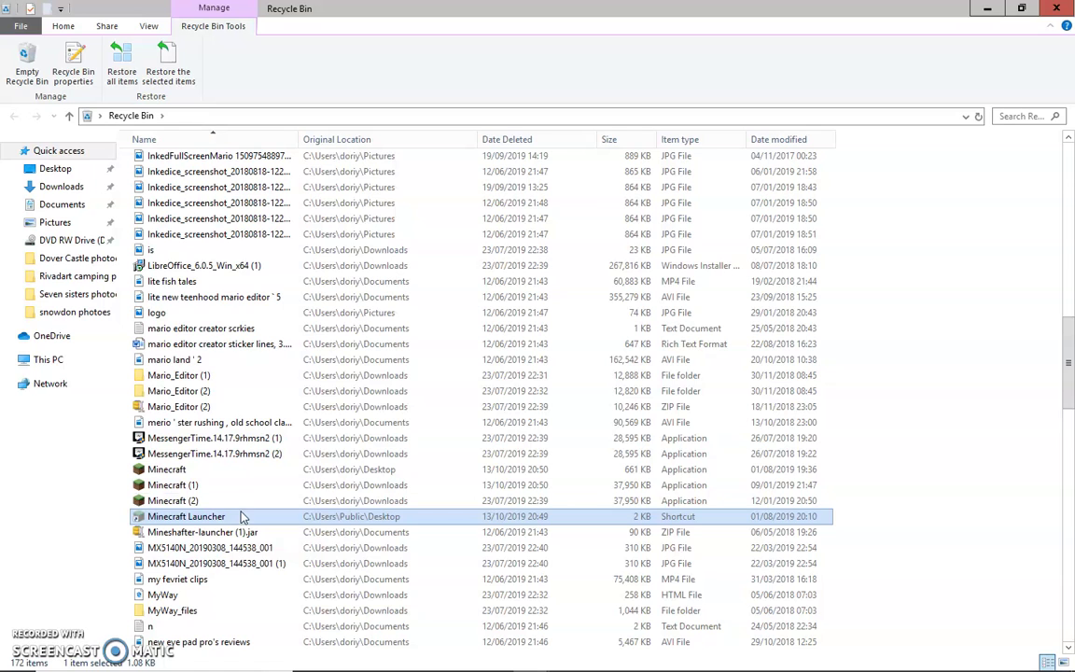
- Permanently delete the Minecraft and Minecraft (1) items from the Recycle Bin
{"action": "left_click", "coordinate": [244, 471]}
{"action": "right_click", "coordinate": [246, 473]}
{"action": "left_click", "coordinate": [282, 530]}
{"action": "left_click", "coordinate": [586, 407]}
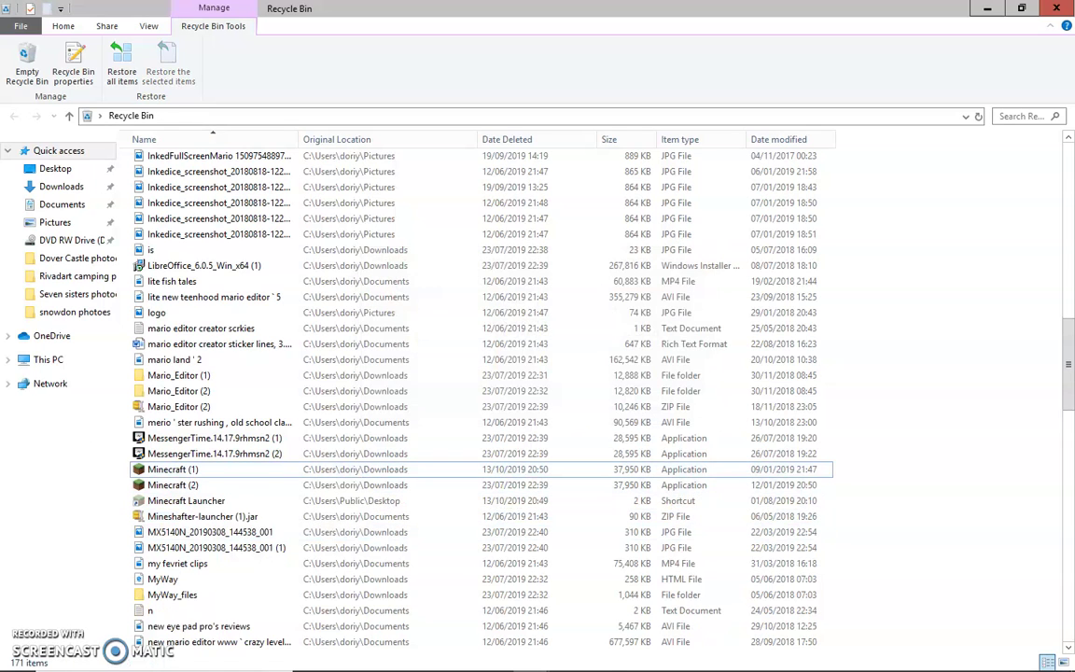
{"action": "right_click", "coordinate": [166, 474]}
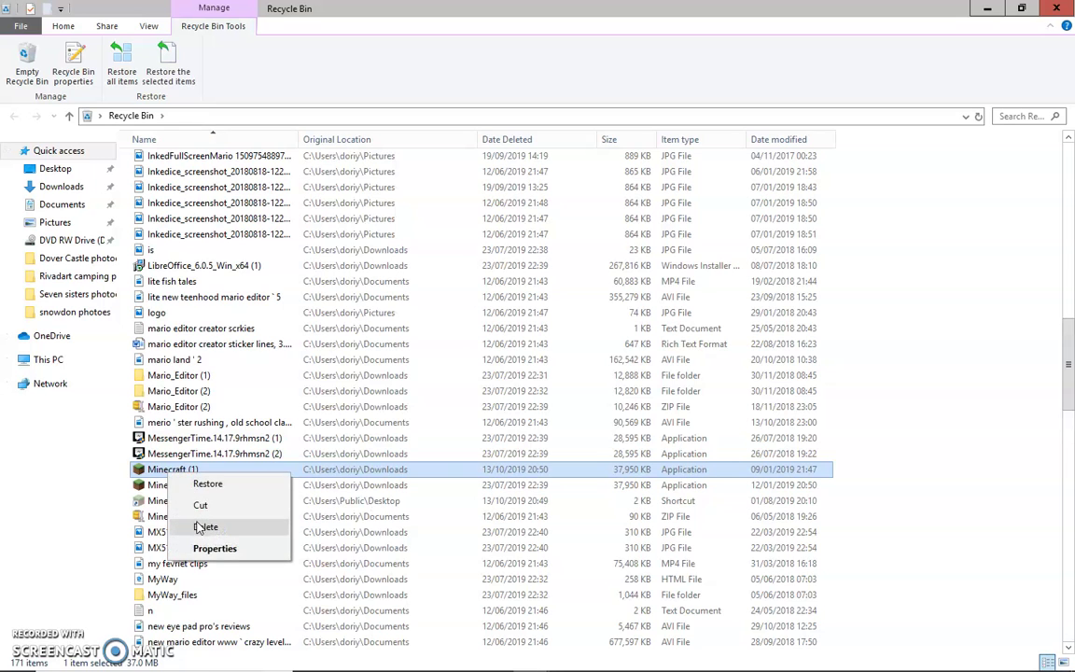
{"action": "left_click", "coordinate": [283, 526]}
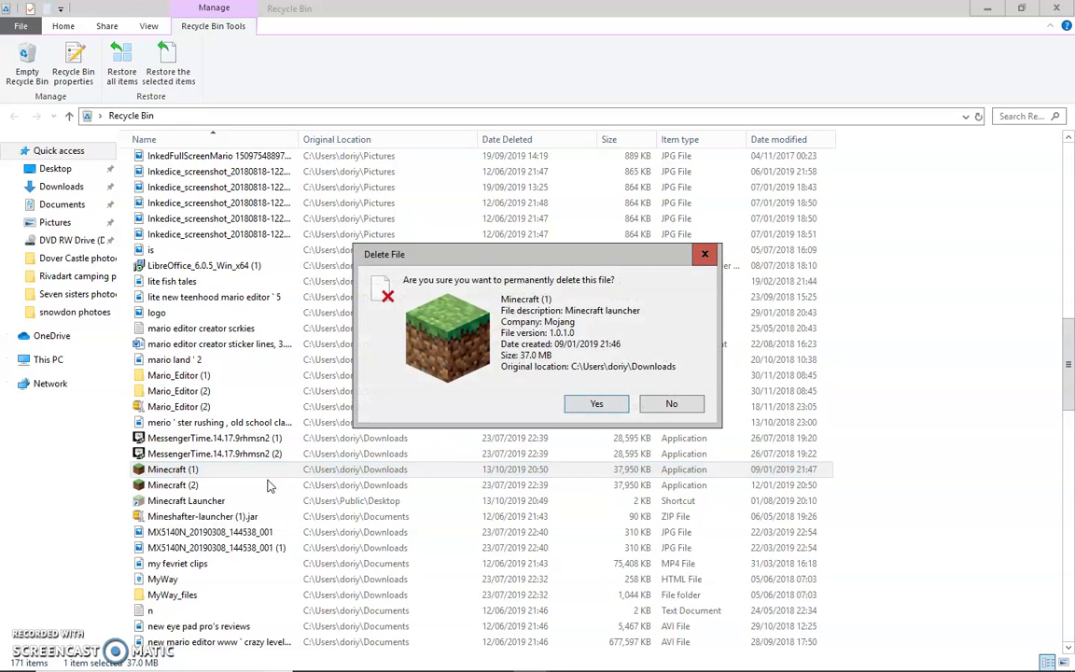
{"action": "left_click", "coordinate": [576, 410]}
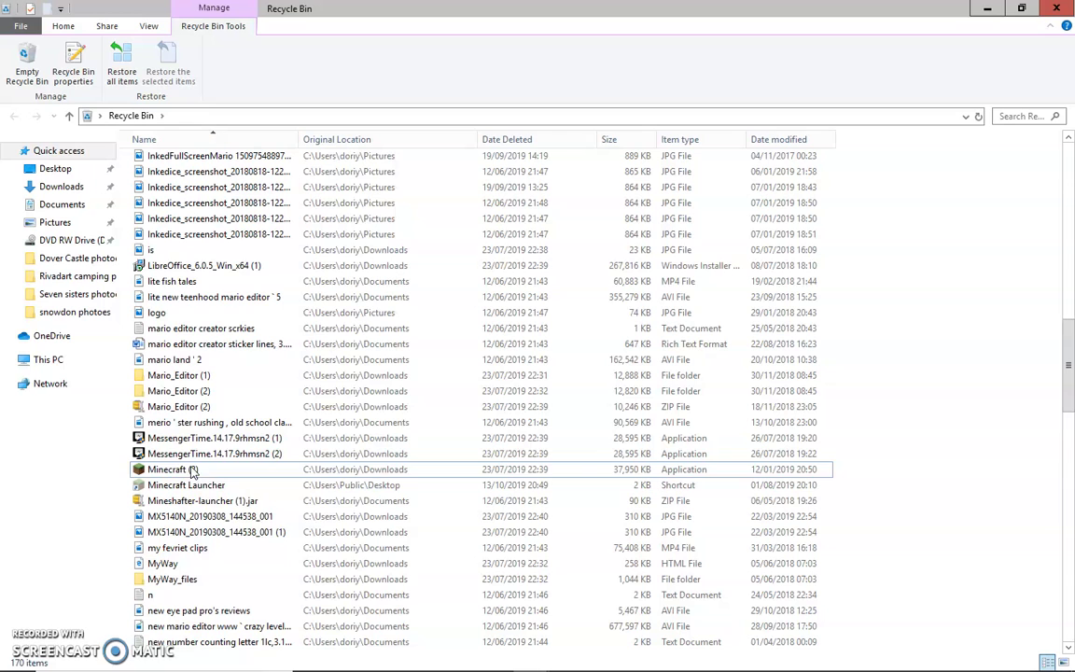
- Permanently delete Minecraft (2) and the Minecraft Launcher shortcut from the Recycle Bin
{"action": "right_click", "coordinate": [191, 471]}
{"action": "left_click", "coordinate": [217, 520]}
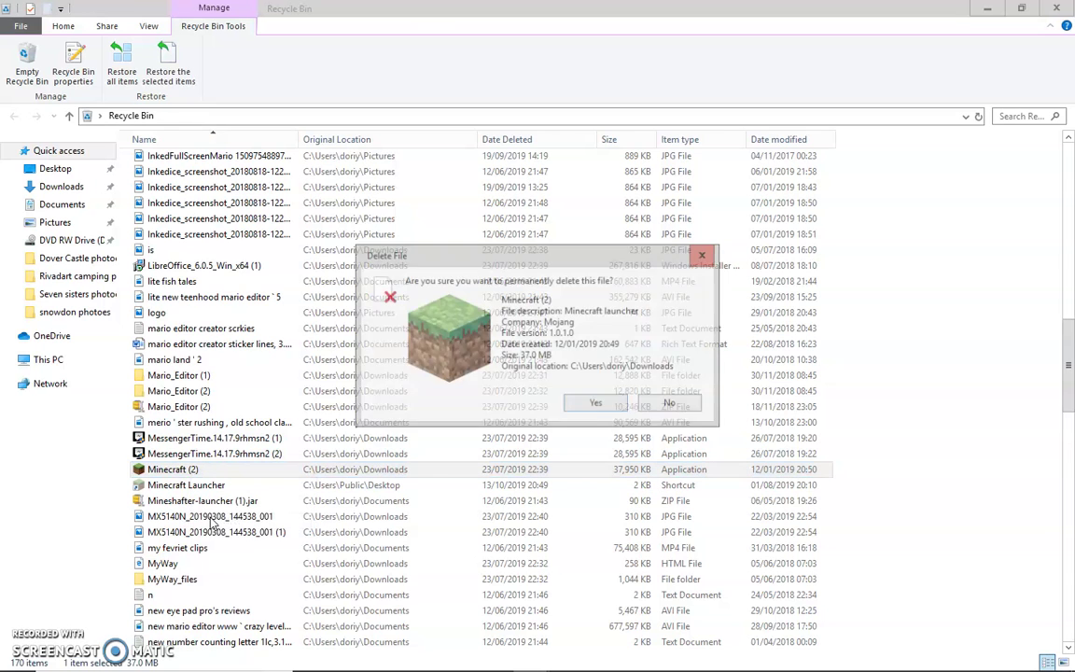
{"action": "left_click", "coordinate": [595, 404]}
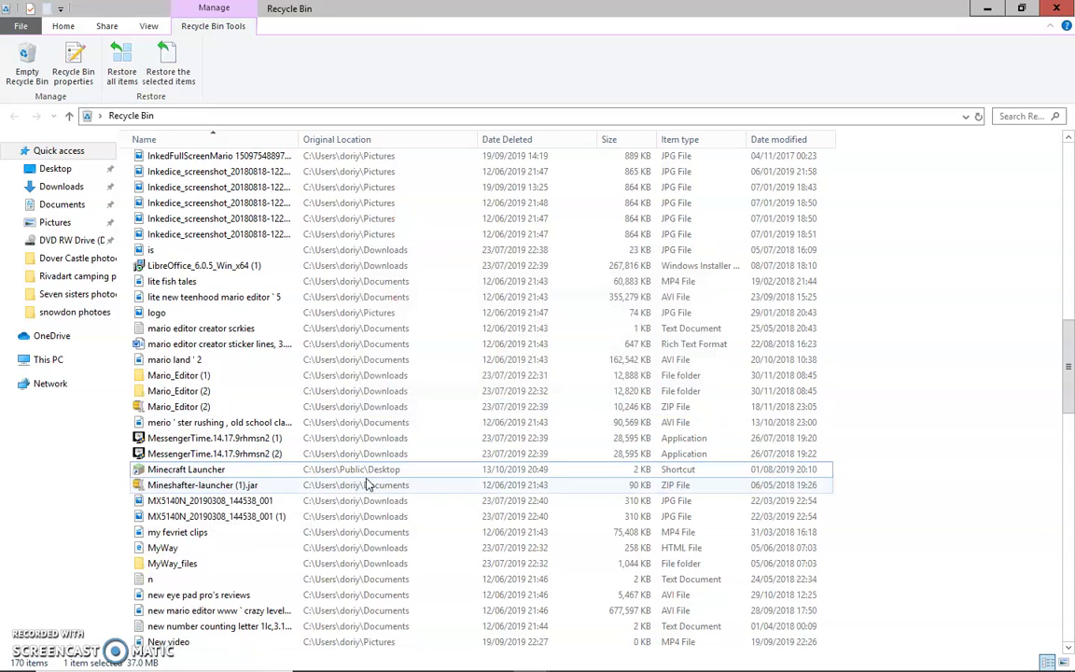
{"action": "right_click", "coordinate": [252, 470]}
{"action": "left_click", "coordinate": [290, 523]}
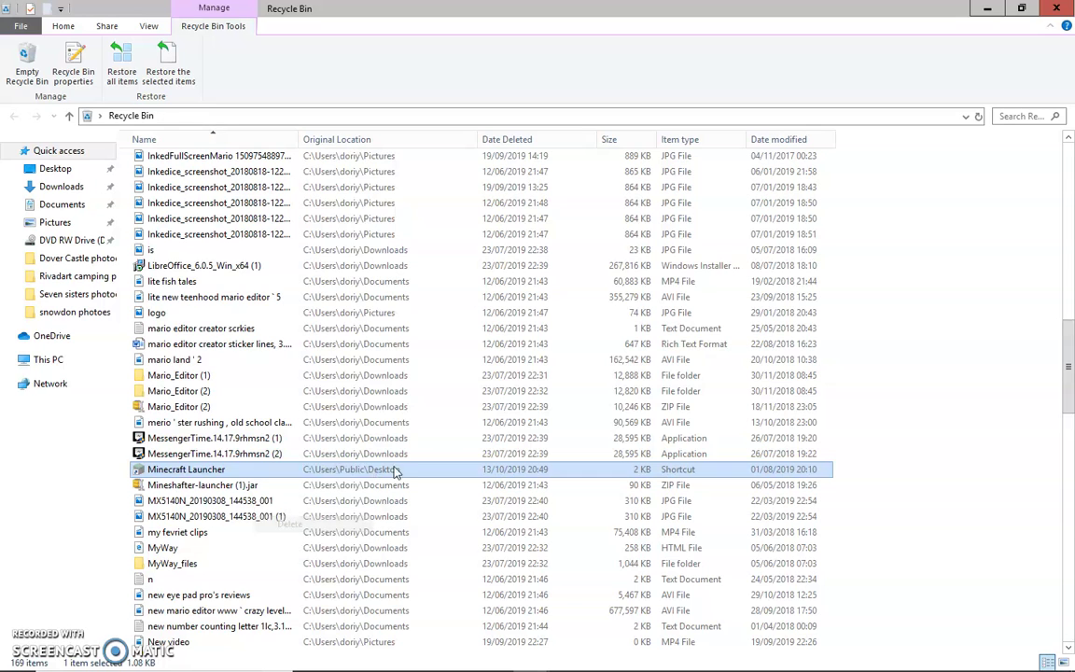
{"action": "left_click", "coordinate": [595, 405]}
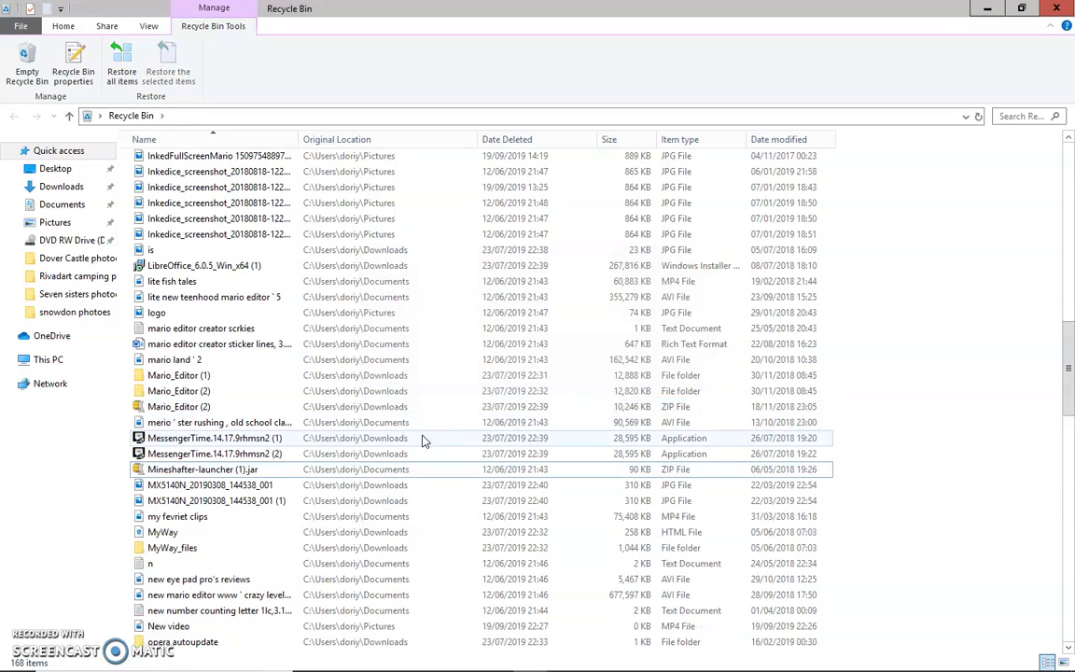
{"action": "left_click", "coordinate": [353, 396]}
{"action": "left_click", "coordinate": [362, 282]}
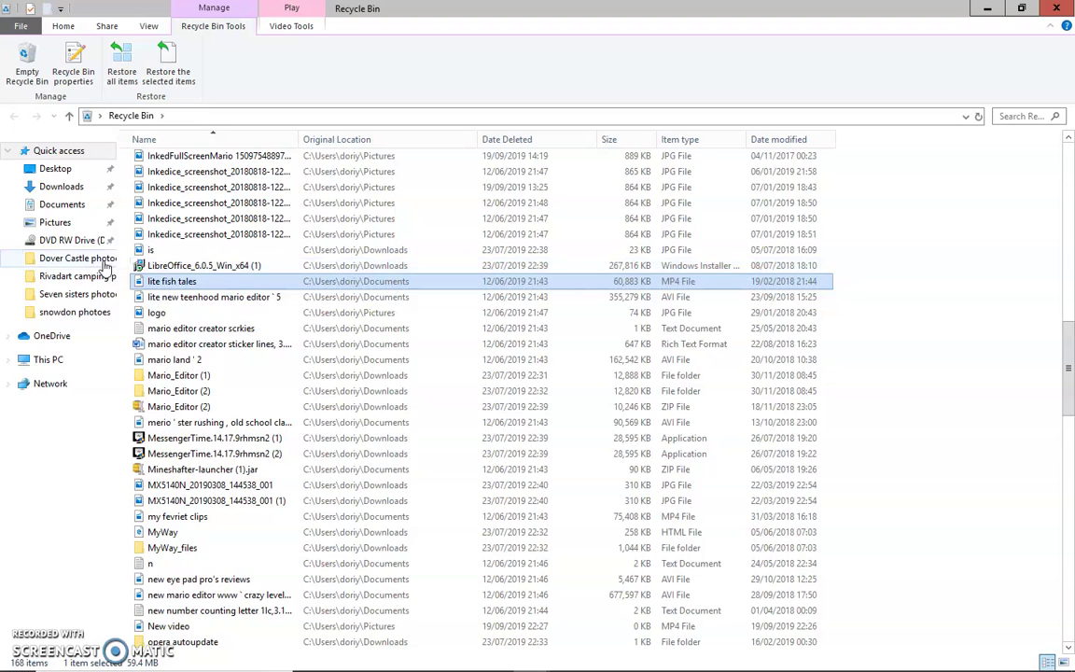
- Return to Downloads and scroll through its Minecraft JAR, ZIP and installer files
{"action": "left_click", "coordinate": [56, 168]}
{"action": "left_click", "coordinate": [66, 189]}
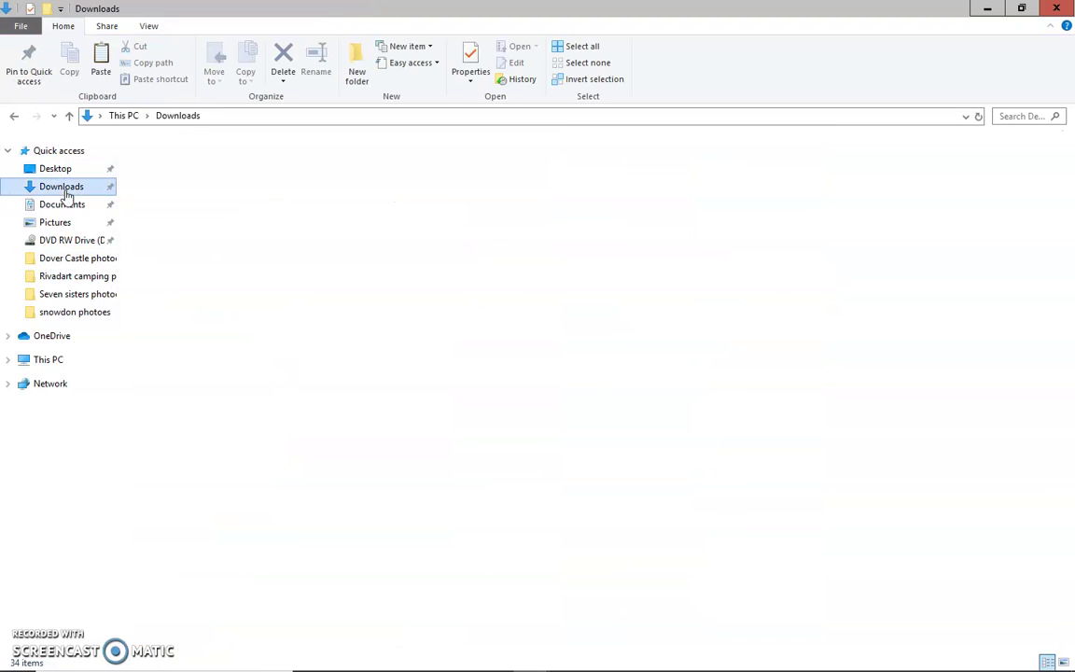
{"action": "mouse_move", "coordinate": [1069, 217]}
{"action": "left_mouse_down"}
{"action": "mouse_move", "coordinate": [1071, 401]}
{"action": "mouse_move", "coordinate": [1008, 597]}
{"action": "mouse_move", "coordinate": [1006, 577]}
{"action": "left_mouse_up"}
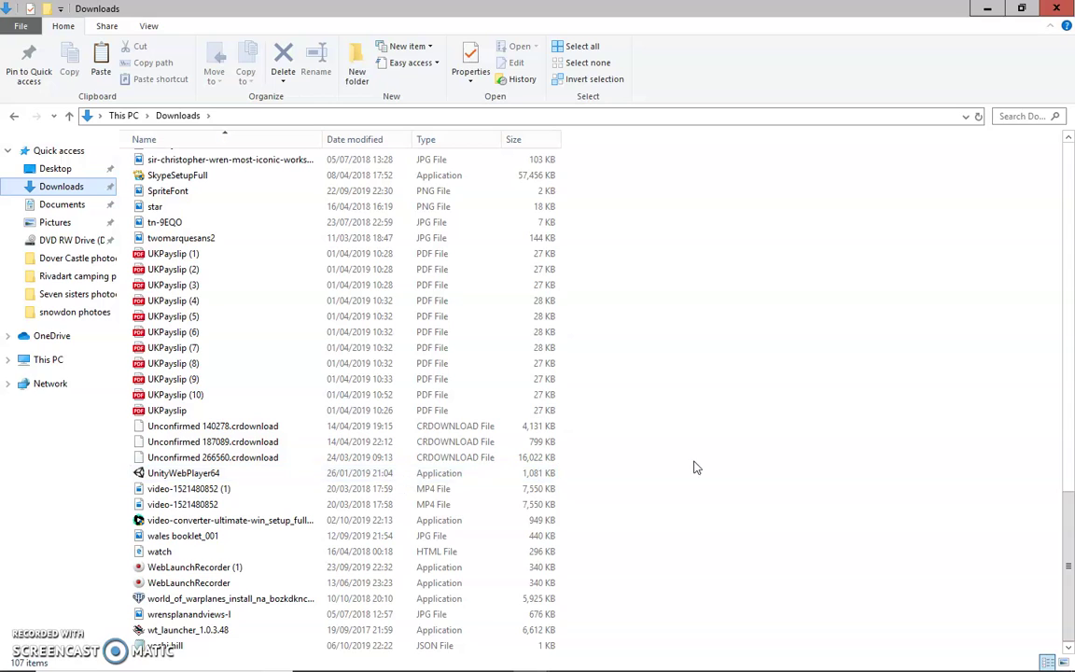
{"action": "scroll", "coordinate": [919, 439], "scroll_direction": "up", "scroll_amount": 2}
{"action": "scroll", "coordinate": [919, 439], "scroll_direction": "up", "scroll_amount": 5}
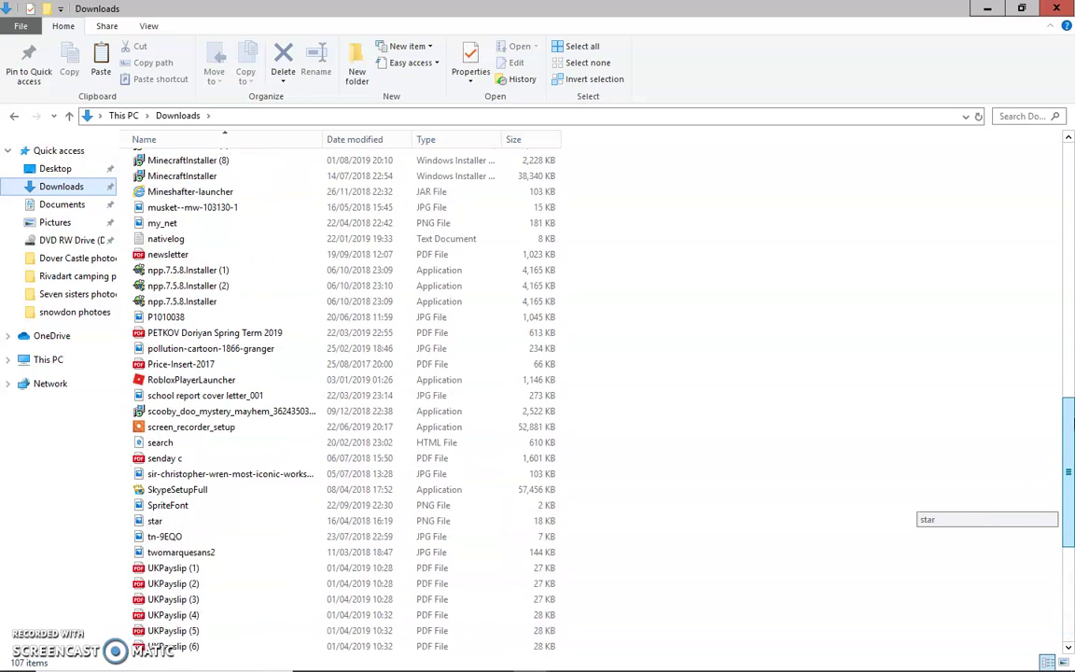
{"action": "scroll", "coordinate": [919, 439], "scroll_direction": "up", "scroll_amount": 1}
{"action": "scroll", "coordinate": [919, 494], "scroll_direction": "up", "scroll_amount": 4}
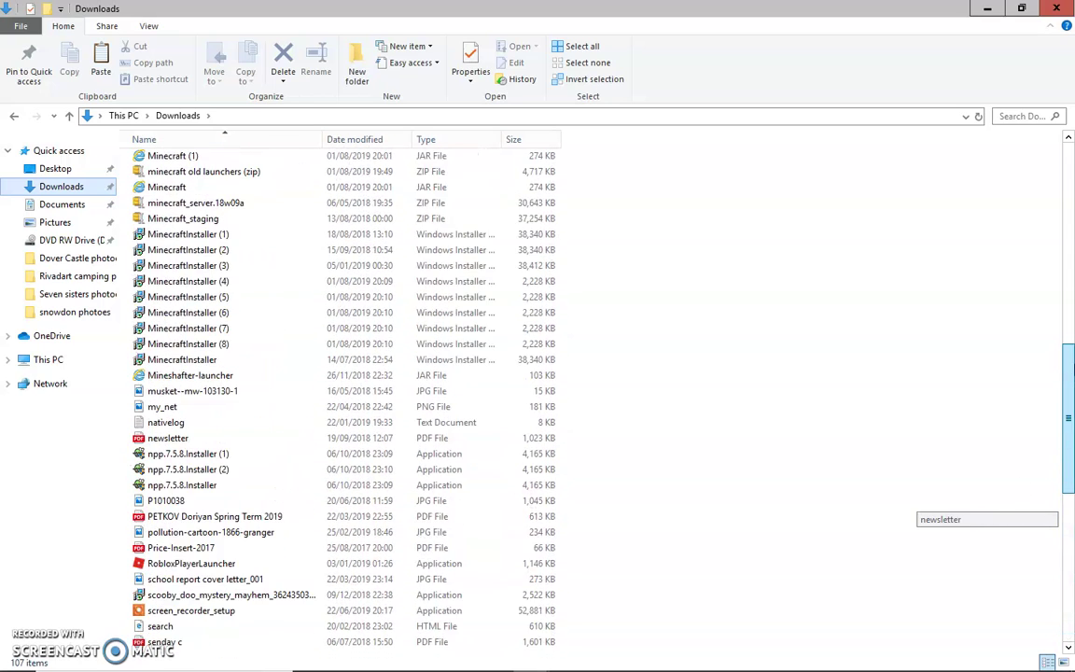
{"action": "scroll", "coordinate": [920, 495], "scroll_direction": "up", "scroll_amount": 3}
{"action": "scroll", "coordinate": [709, 392], "scroll_direction": "up", "scroll_amount": 2}
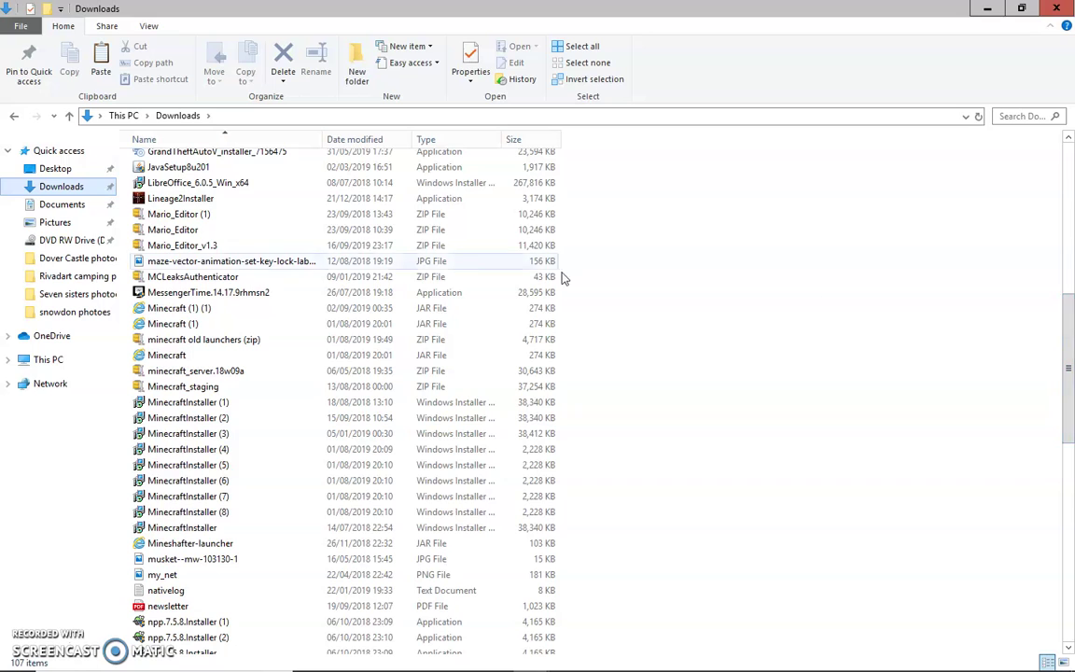
- Check the empty DVD RW Drive (D:), then browse Dover Castle photoes, Pictures and Documents
{"action": "left_click", "coordinate": [62, 240]}
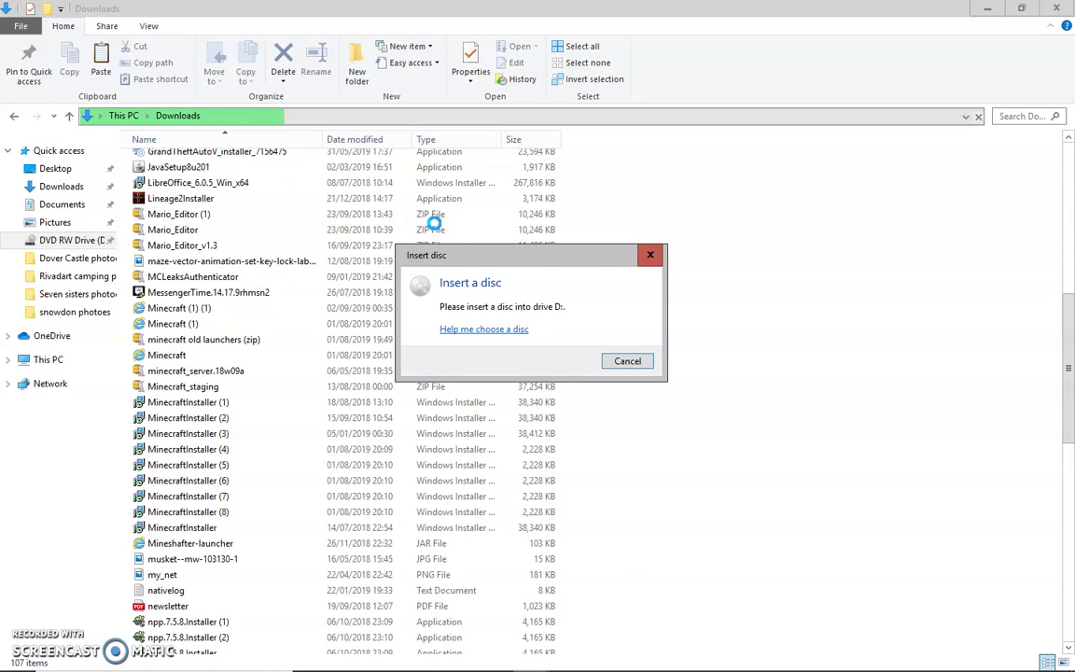
{"action": "left_click", "coordinate": [657, 255]}
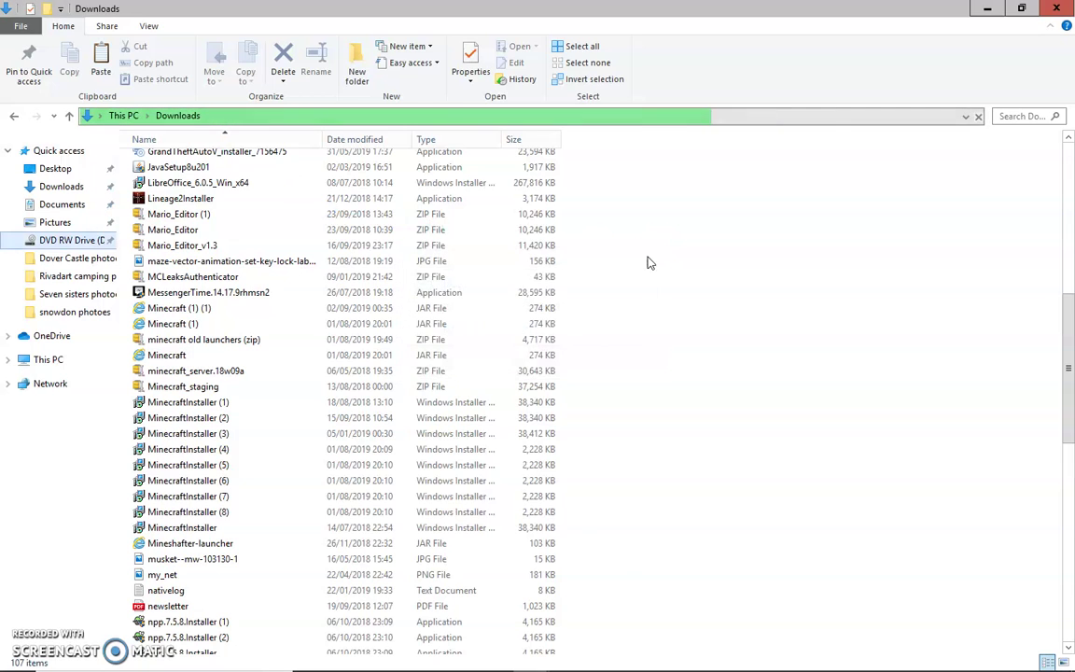
{"action": "left_click", "coordinate": [81, 261]}
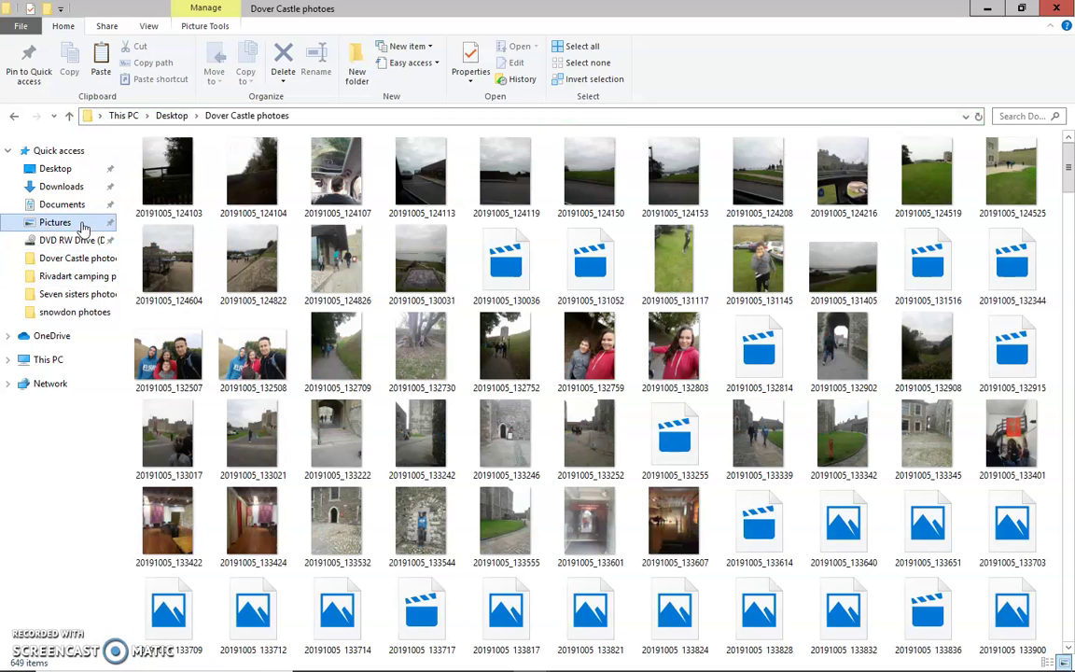
{"action": "left_click", "coordinate": [84, 223]}
{"action": "left_click", "coordinate": [83, 204]}
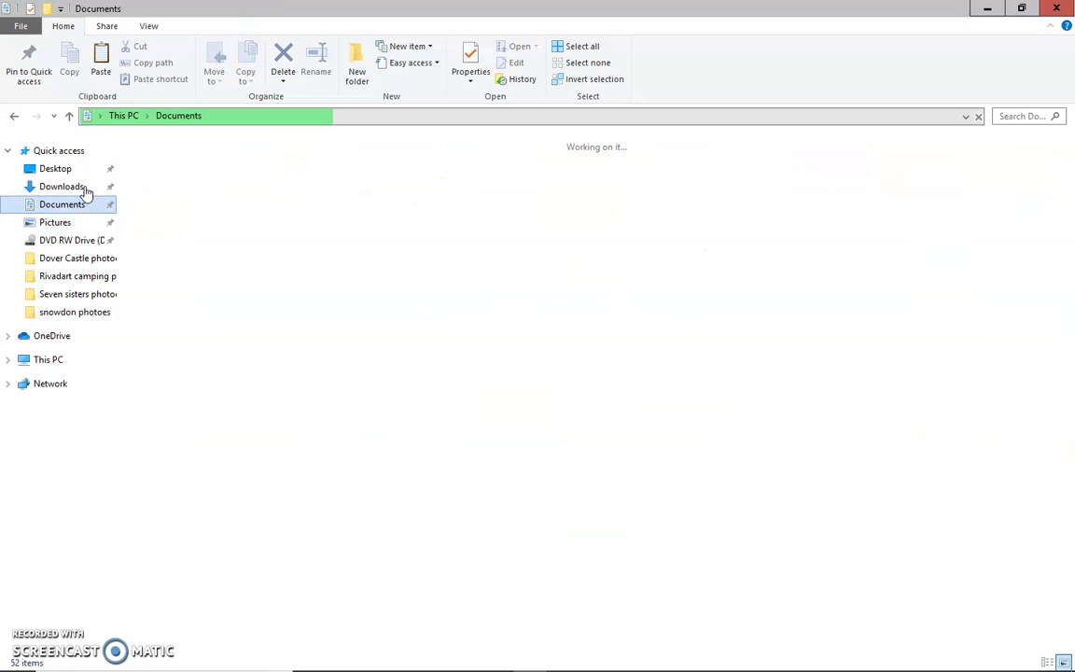
- Open Minecraft_staging in Downloads, then go back to Downloads
{"action": "left_click", "coordinate": [84, 186]}
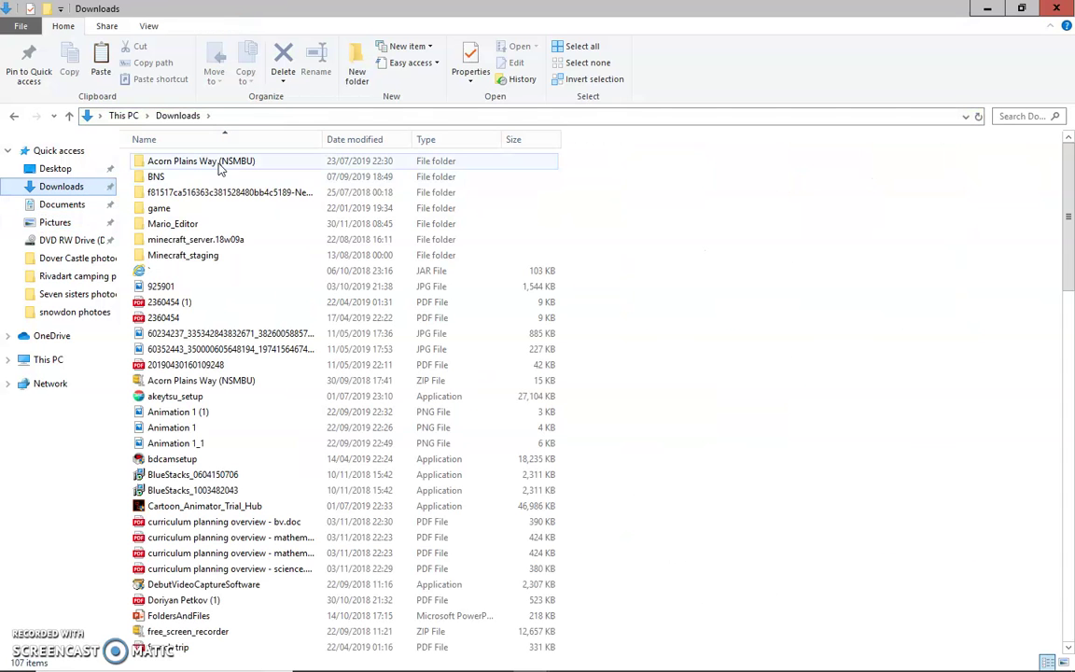
{"action": "double_click", "coordinate": [231, 258]}
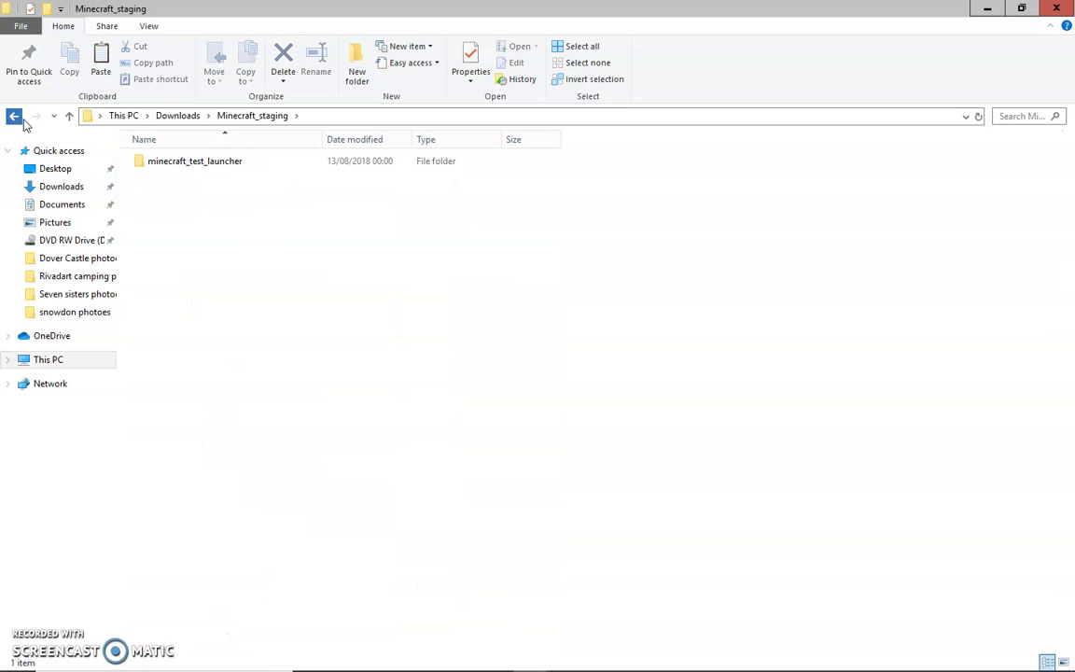
{"action": "left_click", "coordinate": [14, 116]}
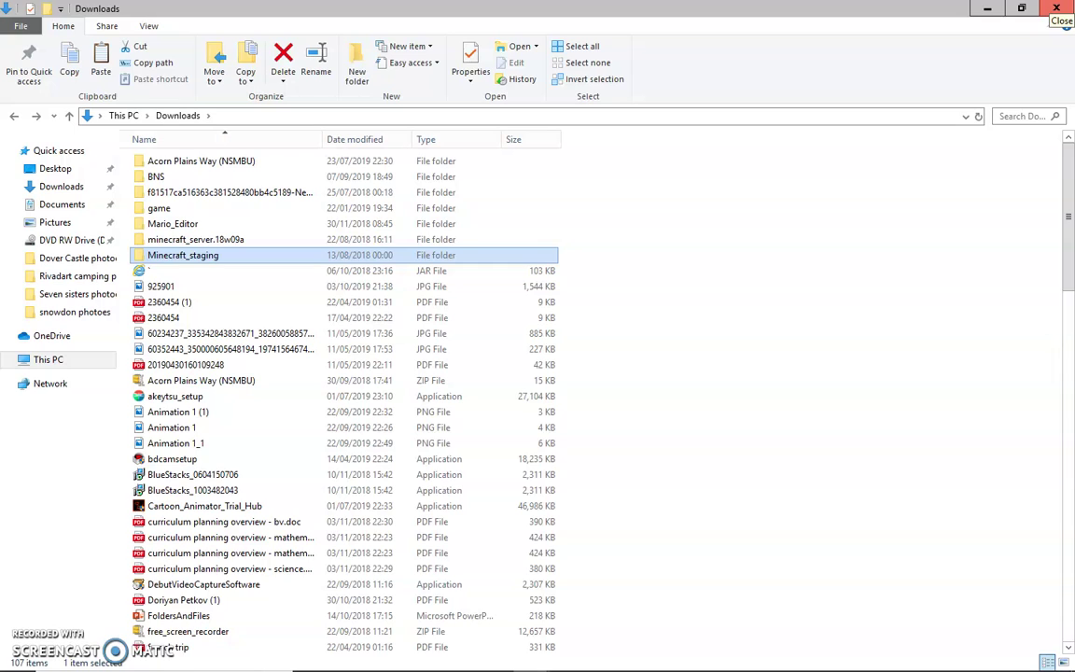
- Open Programs and Features via the desktop Control Panel shortcut and find Minecraft Launcher by Mojang
{"action": "left_click", "coordinate": [1021, 8]}
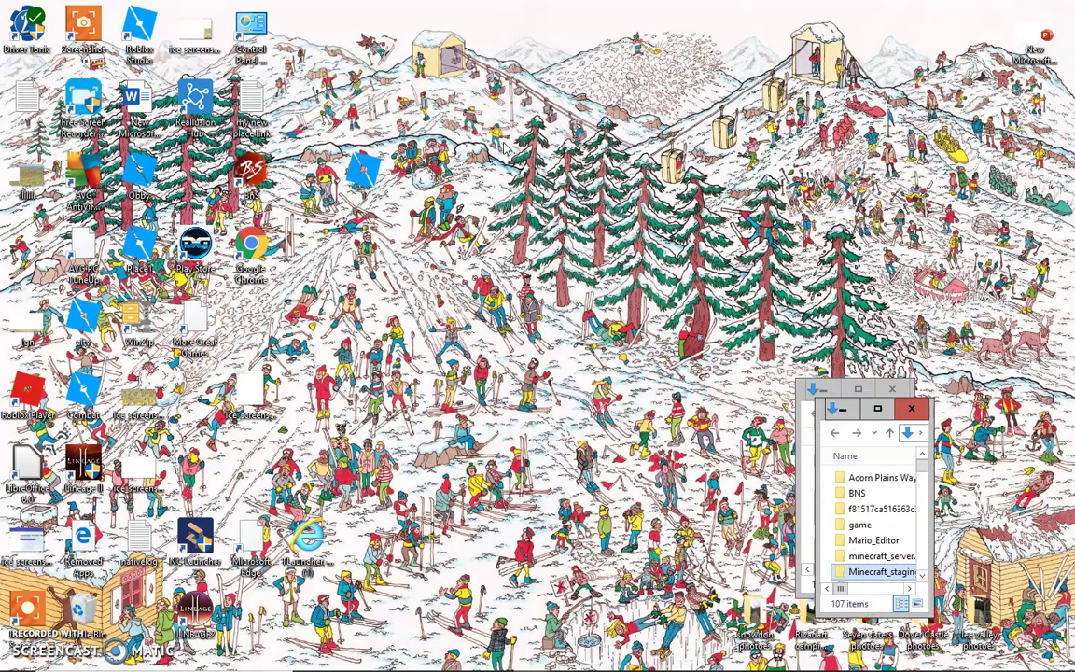
{"action": "left_click", "coordinate": [259, 47]}
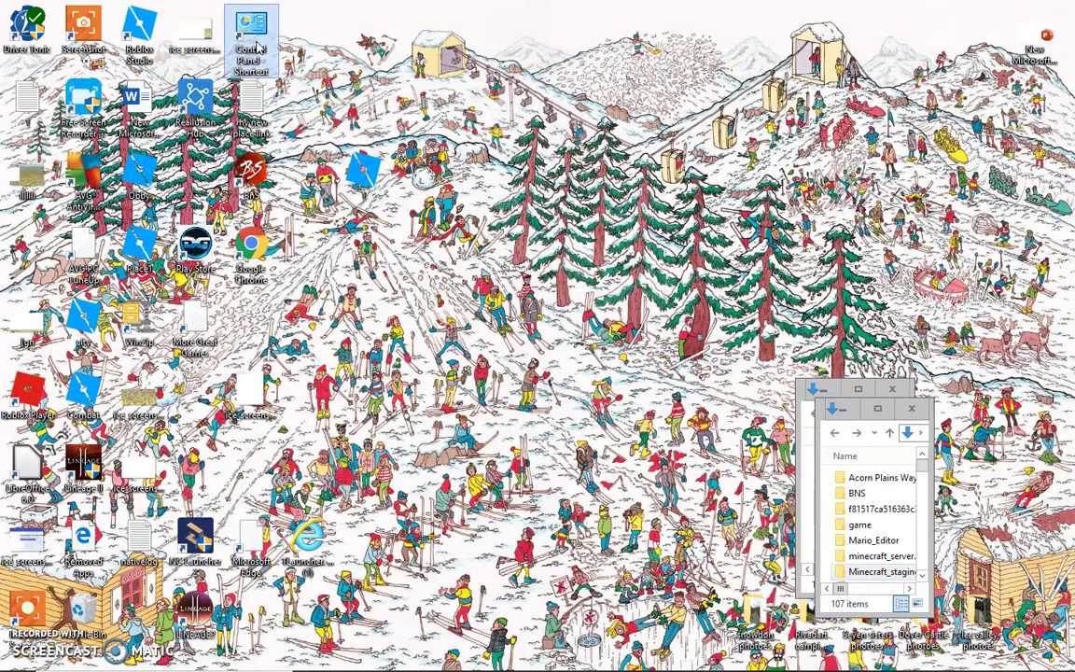
{"action": "double_click", "coordinate": [259, 46]}
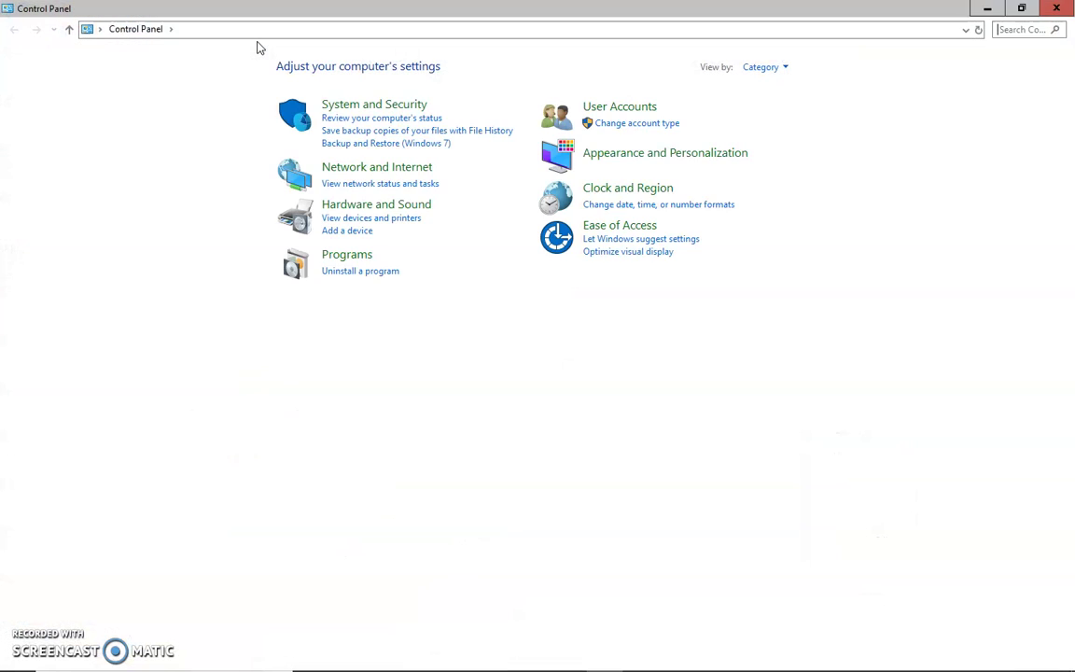
{"action": "left_click", "coordinate": [357, 271]}
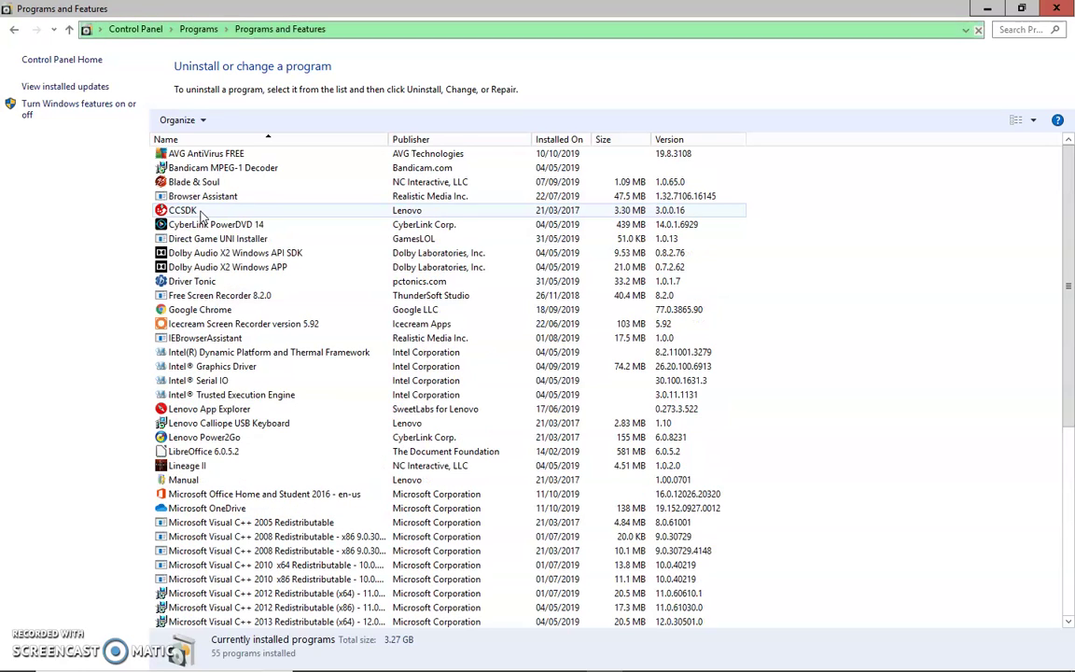
{"action": "left_click_drag", "start_coordinate": [1068, 271], "coordinate": [1069, 457]}
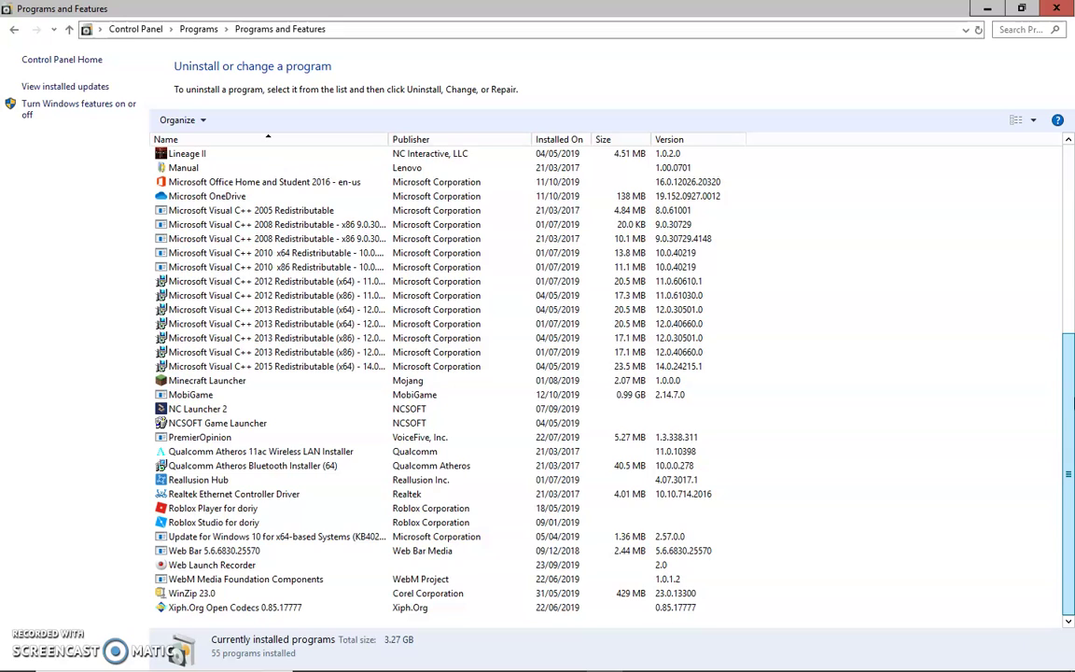
{"action": "left_click", "coordinate": [225, 383]}
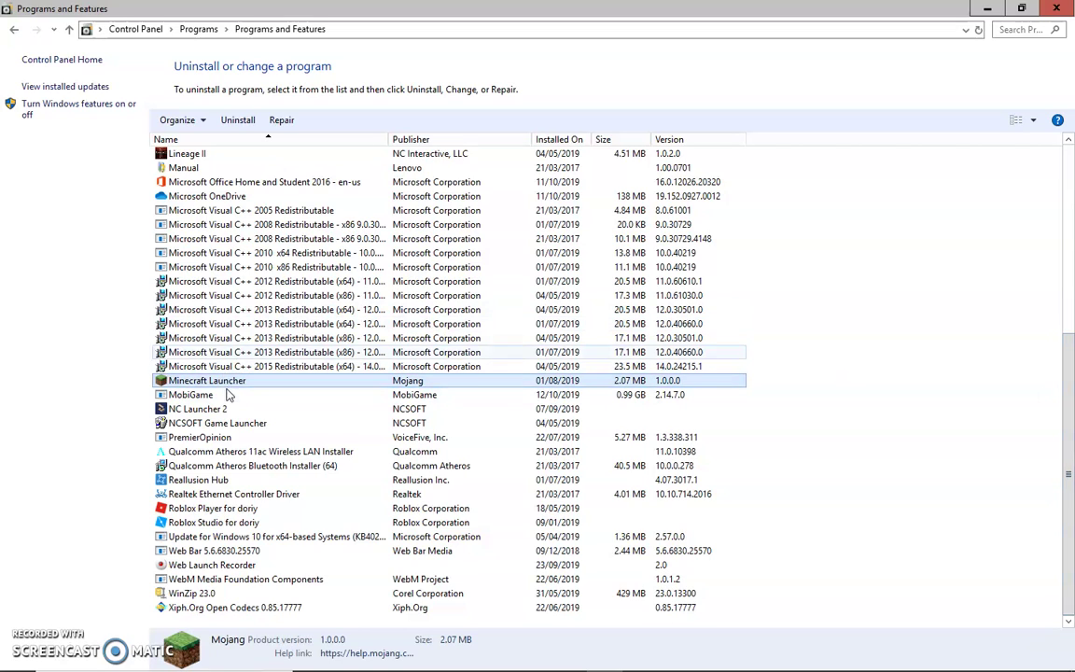
{"action": "left_click", "coordinate": [241, 564]}
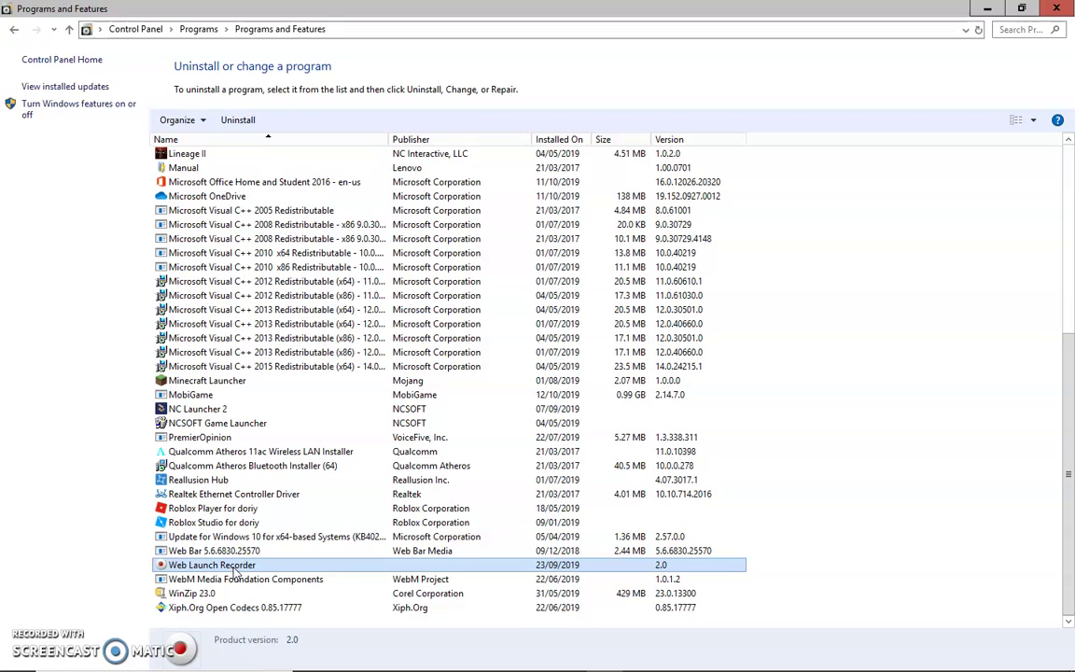
- Start uninstalling Minecraft Launcher, then cancel it in the Windows Installer dialog
{"action": "left_click", "coordinate": [224, 380]}
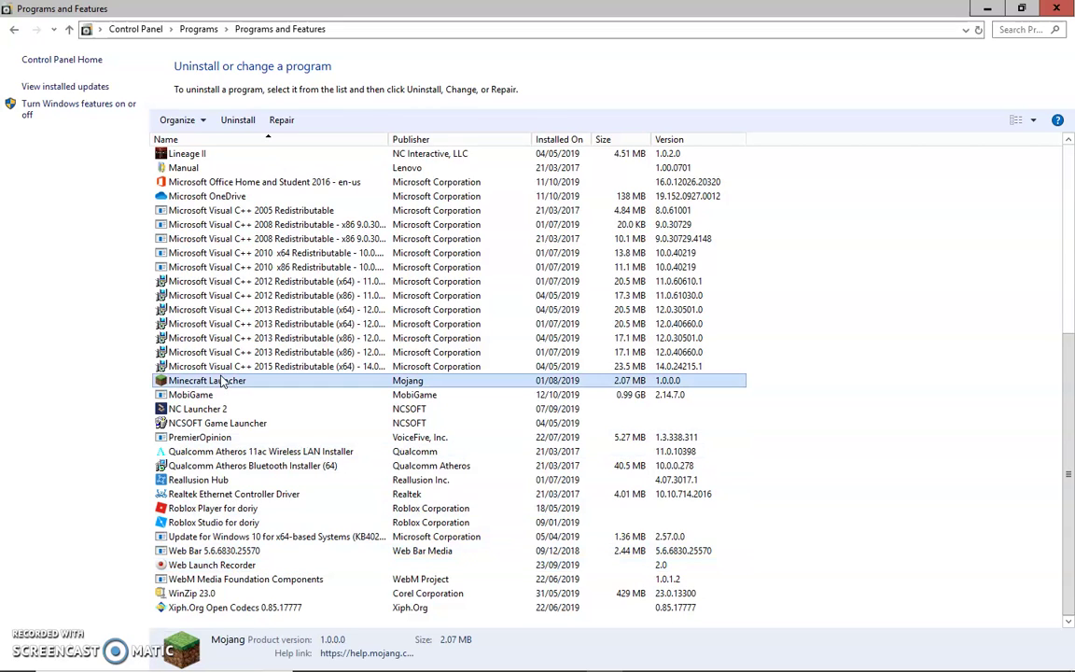
{"action": "right_click", "coordinate": [223, 383]}
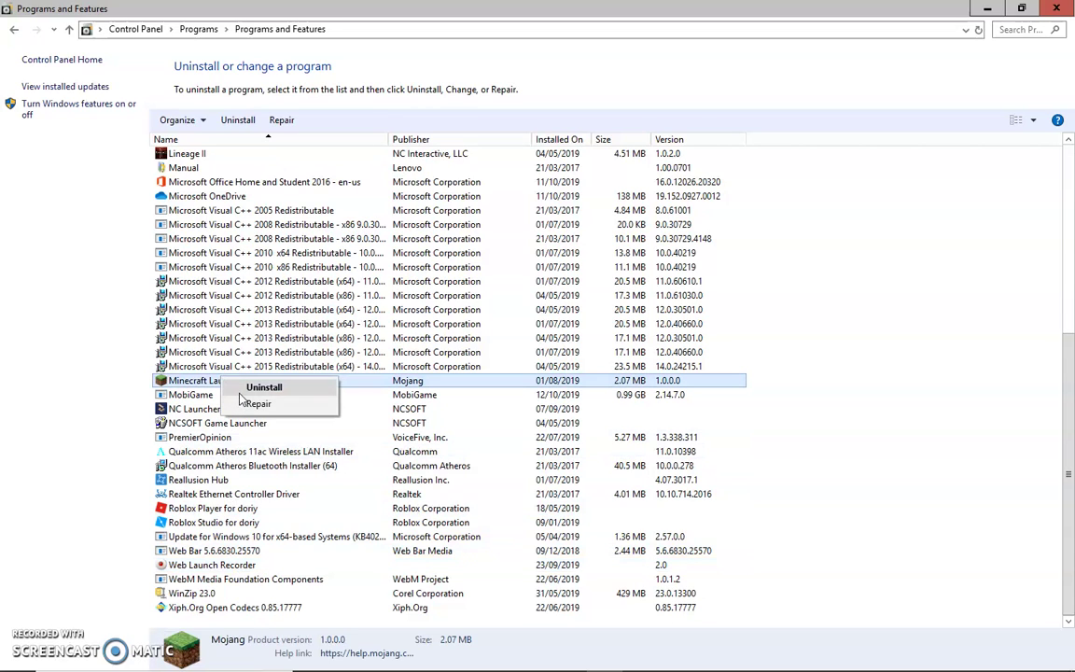
{"action": "left_click", "coordinate": [240, 390]}
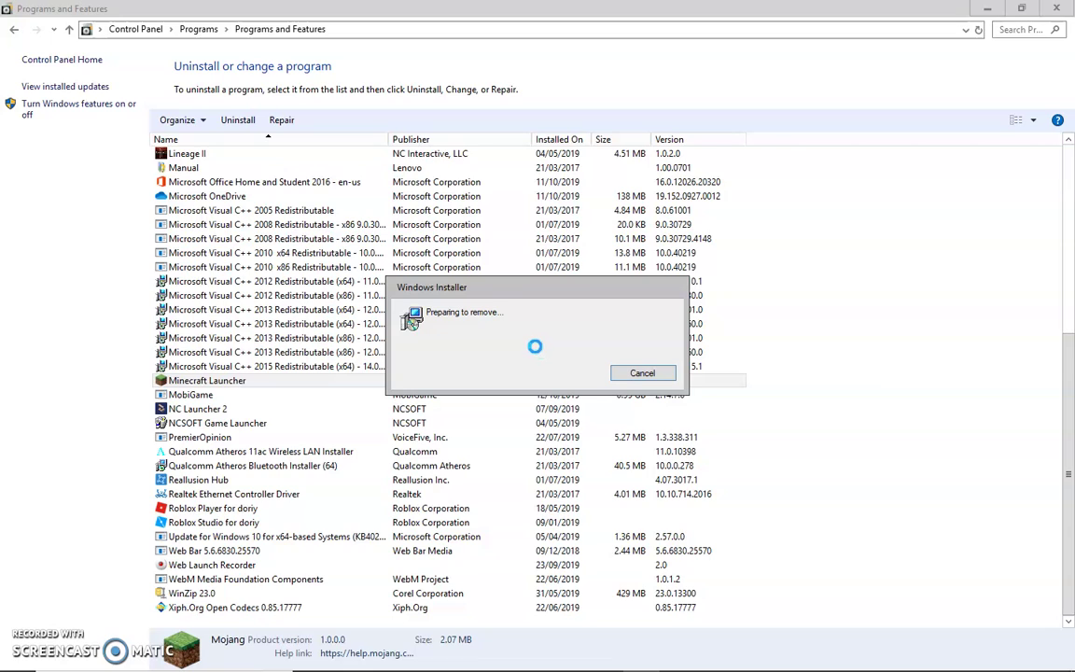
{"action": "left_click", "coordinate": [632, 376]}
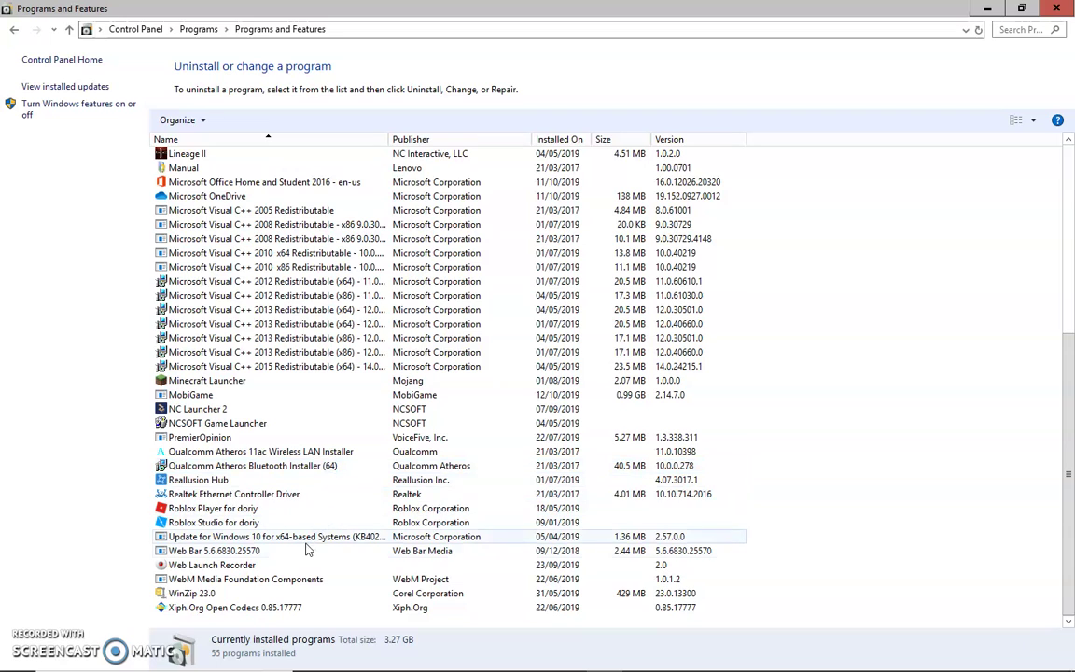
{"action": "left_click", "coordinate": [302, 565]}
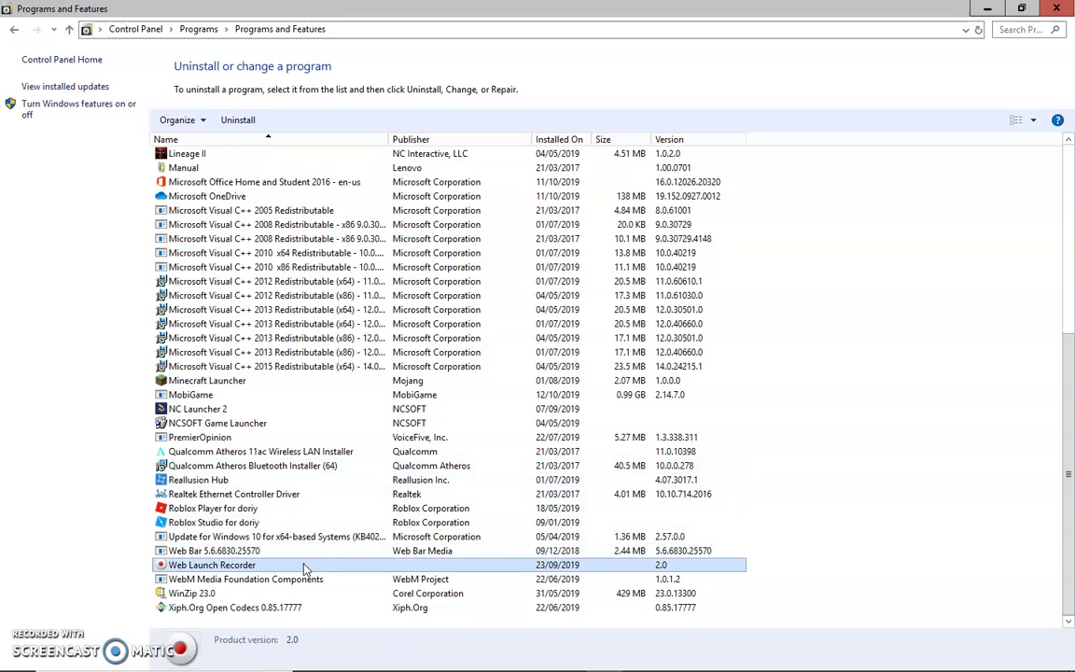
{"action": "right_click", "coordinate": [304, 565]}
{"action": "left_click", "coordinate": [346, 575]}
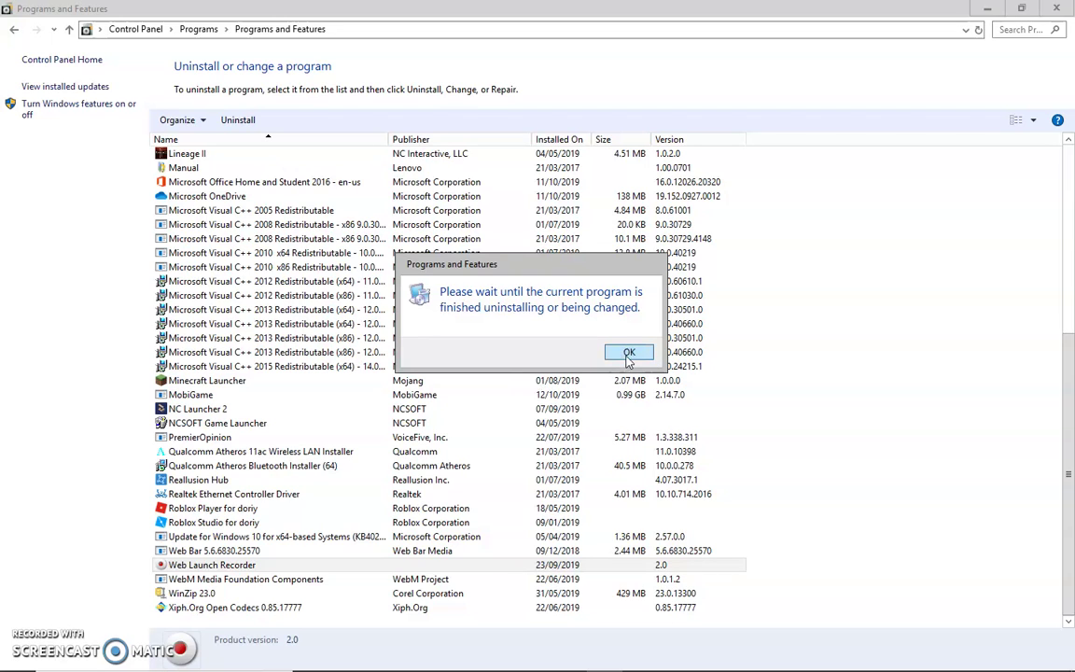
{"action": "left_click", "coordinate": [629, 356]}
{"action": "left_click", "coordinate": [986, 8]}
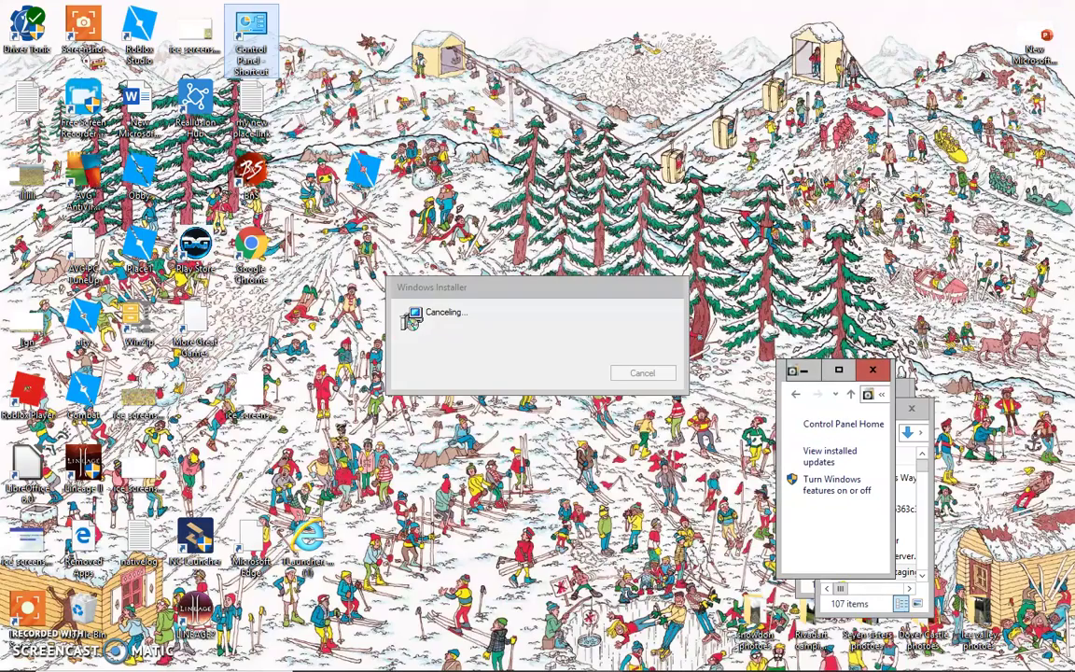
{"action": "left_click", "coordinate": [837, 374]}
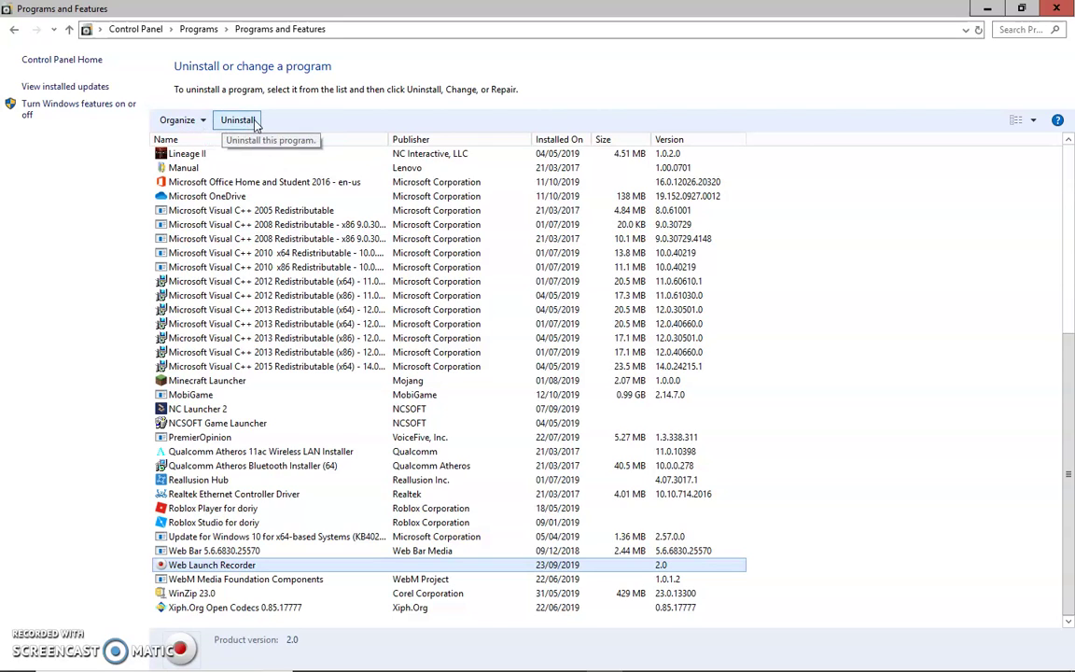
{"action": "double_click", "coordinate": [919, 7]}
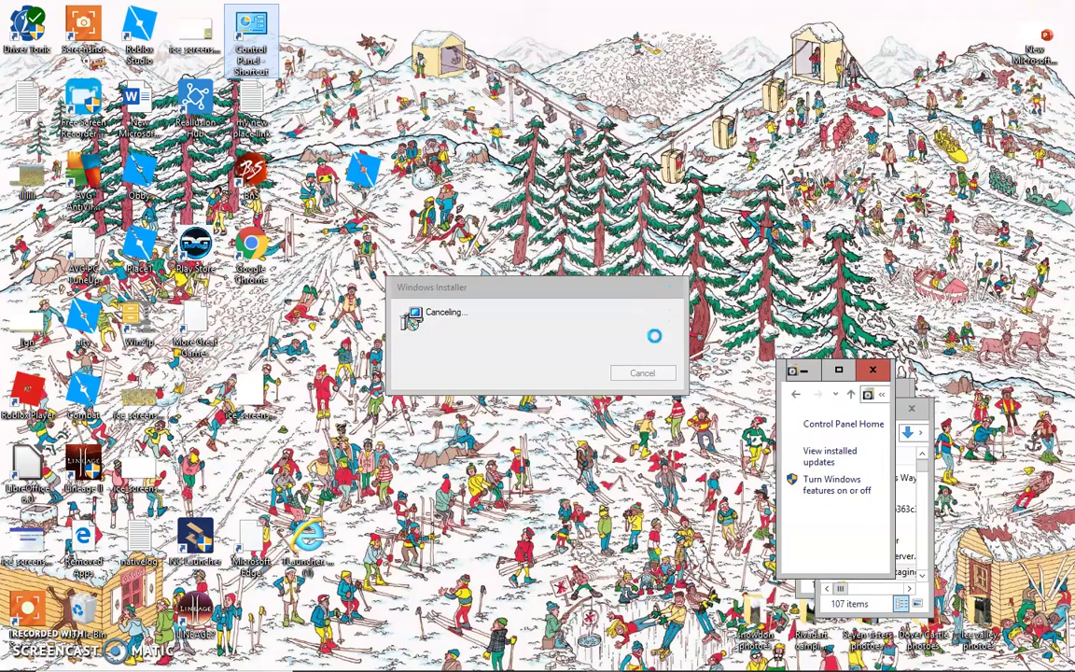
{"action": "left_click", "coordinate": [838, 372]}
{"action": "left_click", "coordinate": [288, 395]}
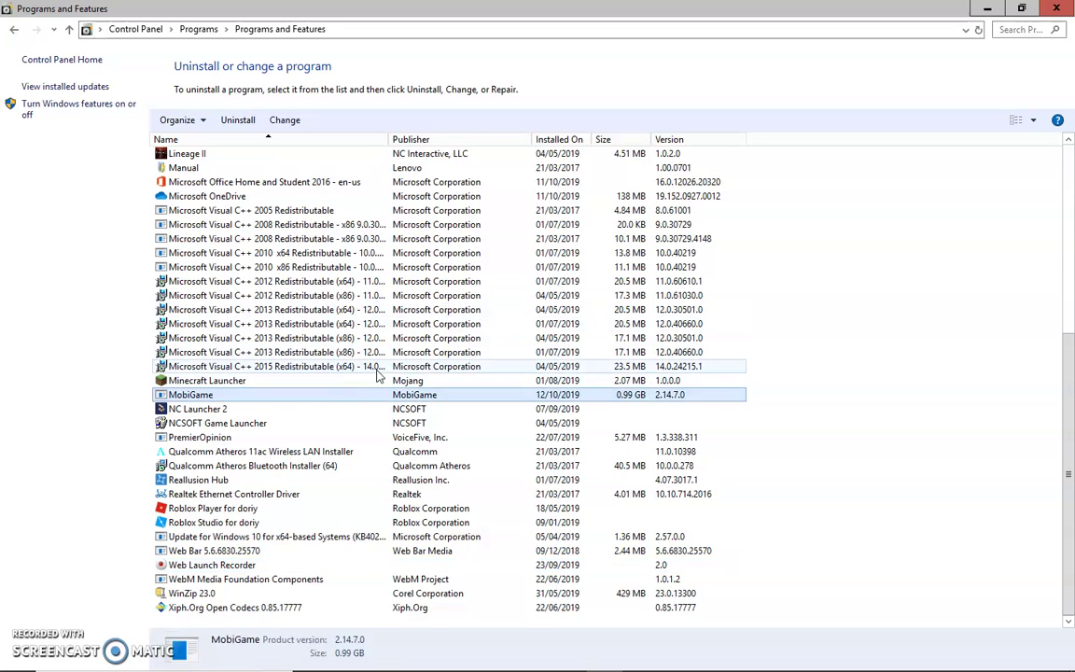
{"action": "left_click", "coordinate": [378, 367]}
{"action": "left_click", "coordinate": [284, 267]}
{"action": "left_click_drag", "start_coordinate": [1070, 340], "coordinate": [1071, 157]}
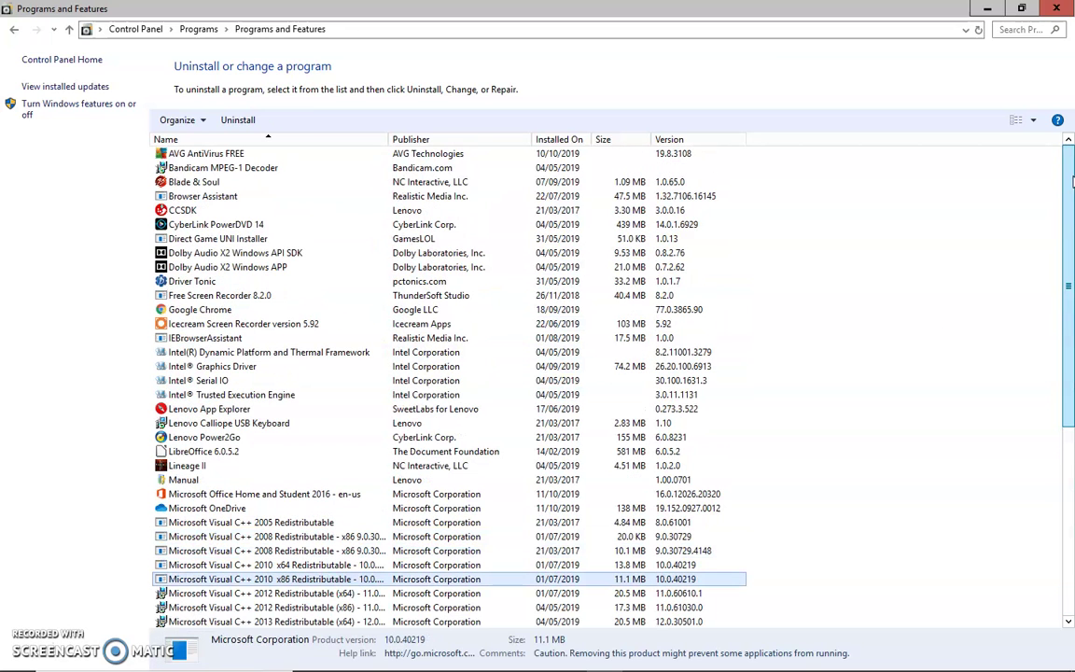
{"action": "left_click", "coordinate": [229, 121]}
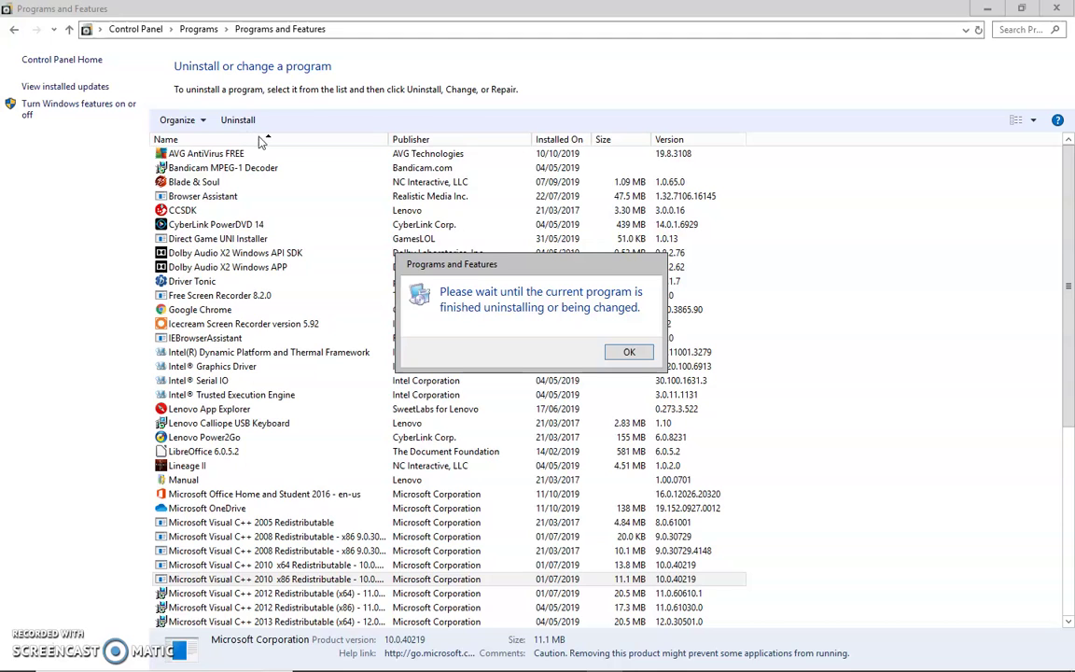
{"action": "left_click", "coordinate": [628, 355]}
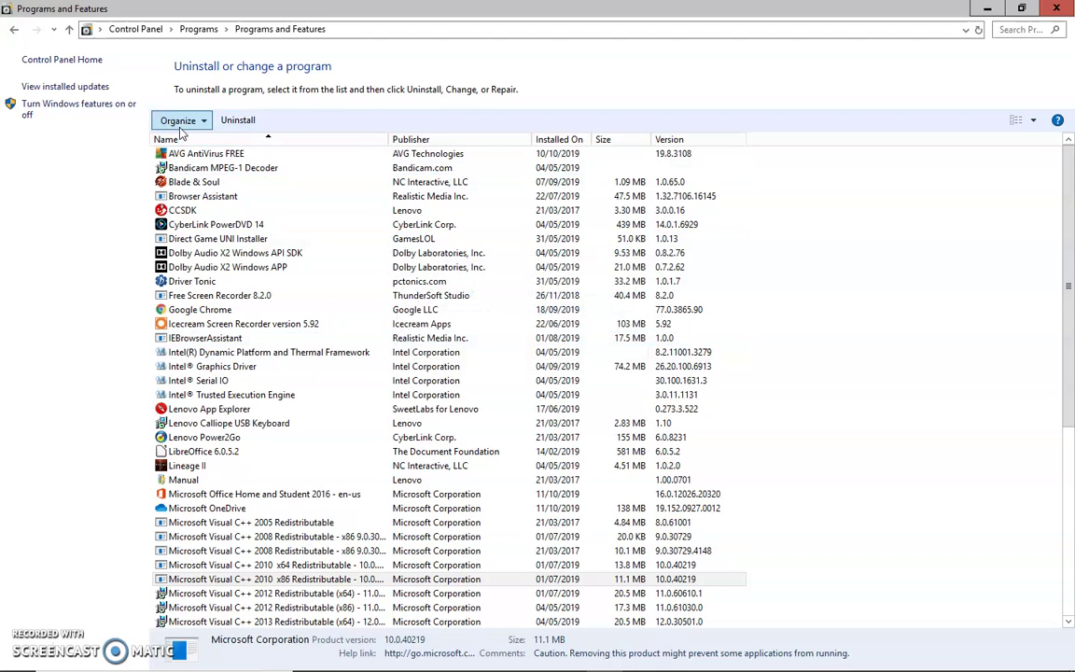
{"action": "left_click", "coordinate": [205, 121]}
{"action": "left_click", "coordinate": [204, 121]}
- Go back to the Control Panel overview
{"action": "left_click", "coordinate": [14, 29]}
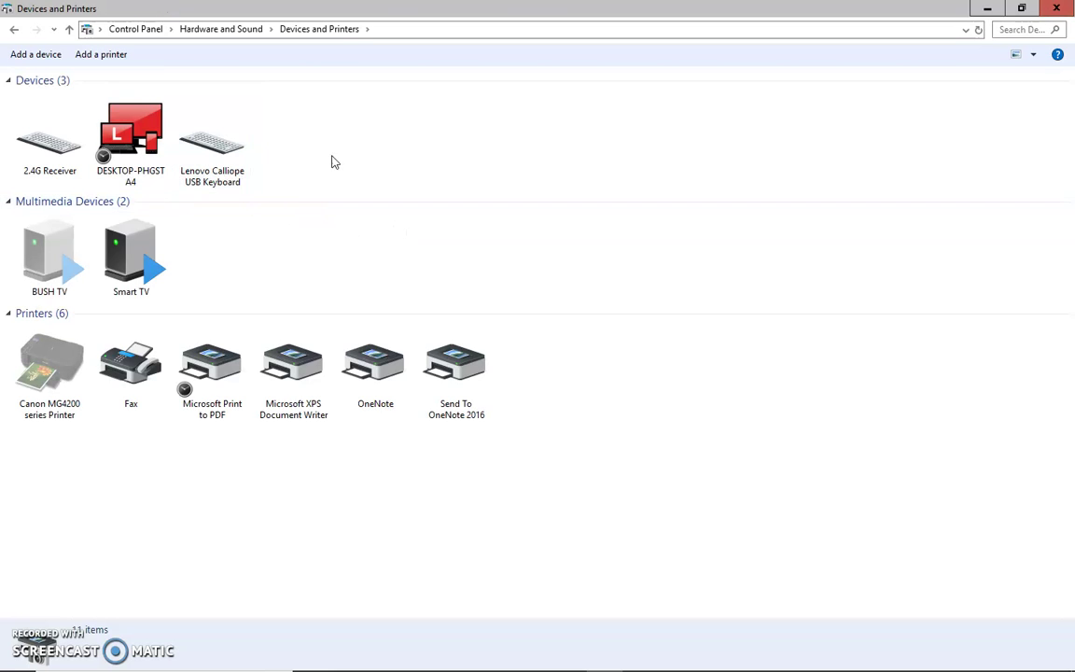
- Check the Lenovo Calliope USB Keyboard's Hardware tab properties, then minimise Devices and Printers
{"action": "left_click", "coordinate": [239, 163]}
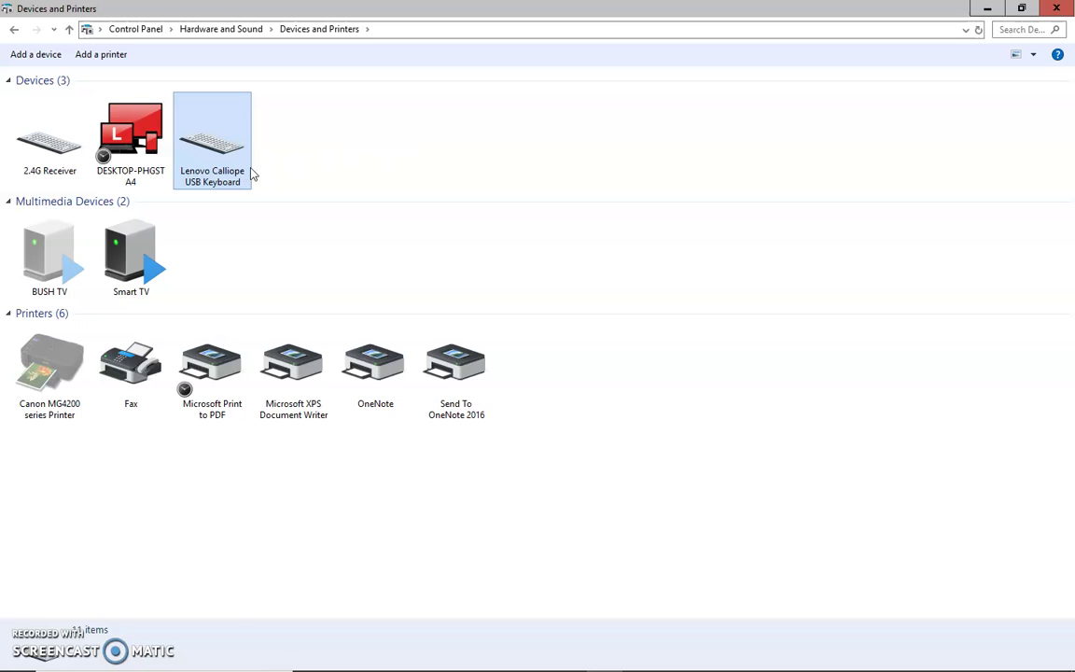
{"action": "double_click", "coordinate": [214, 168]}
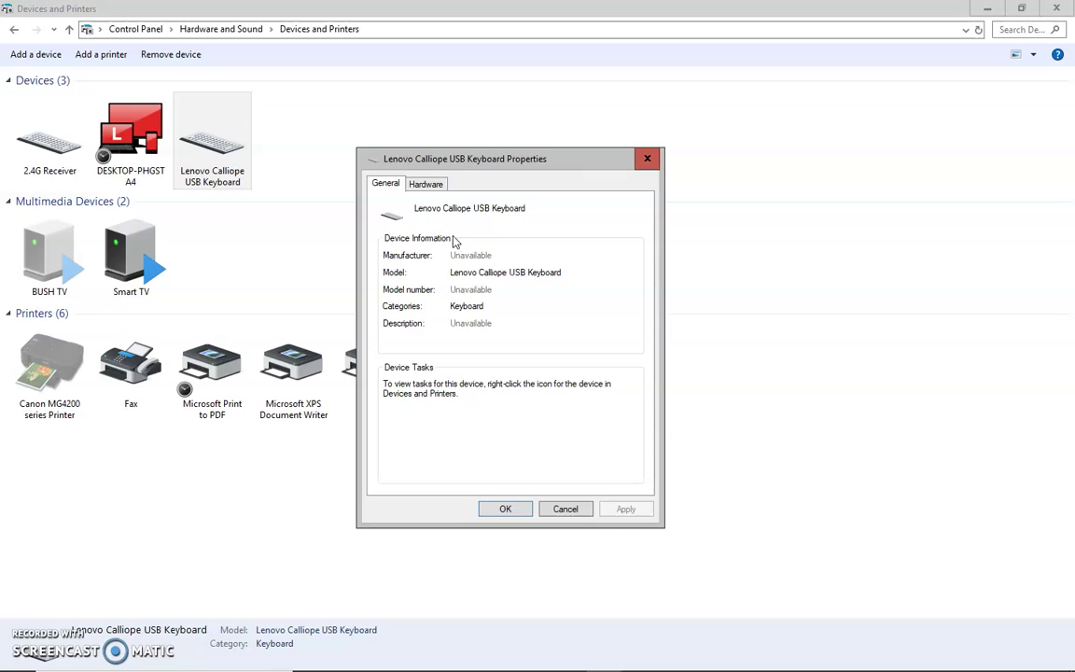
{"action": "left_click", "coordinate": [430, 184]}
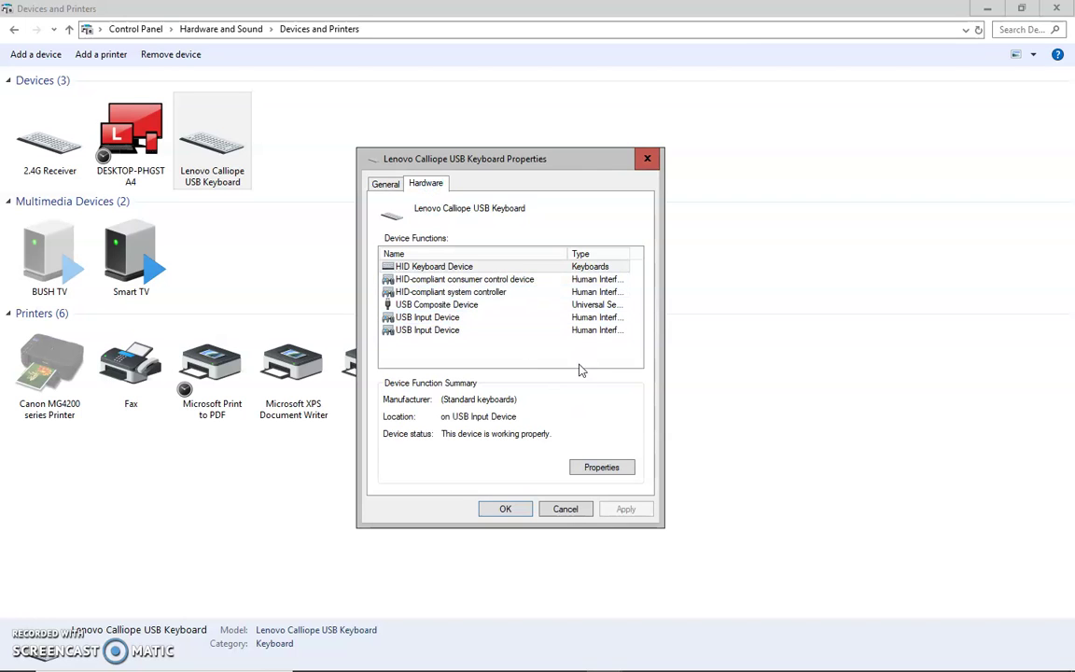
{"action": "left_click", "coordinate": [565, 510]}
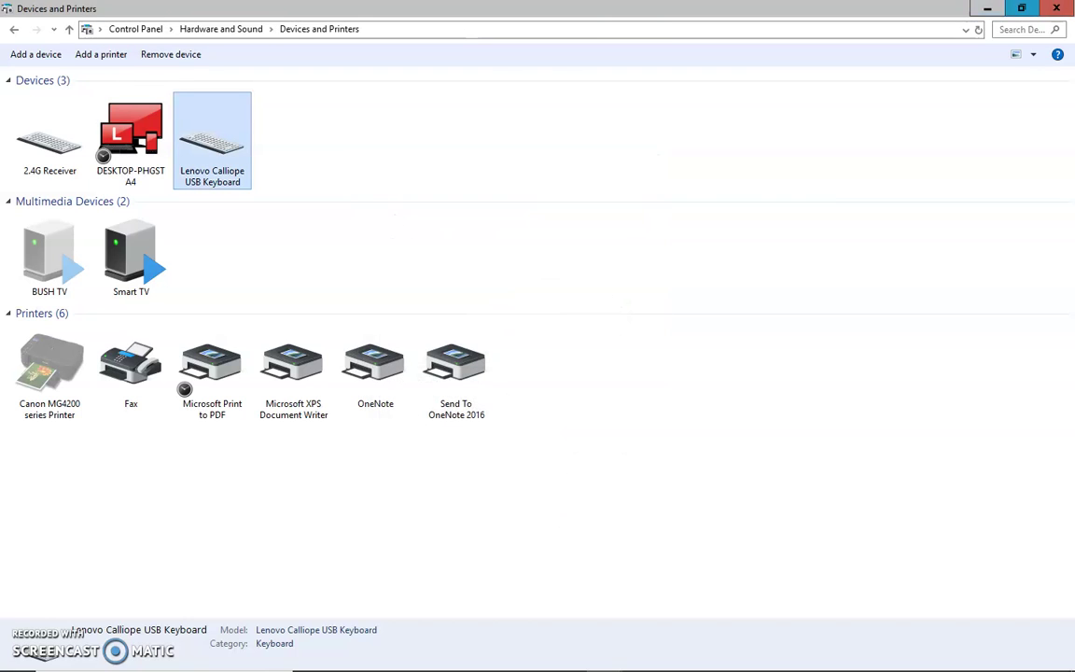
{"action": "left_click", "coordinate": [987, 7]}
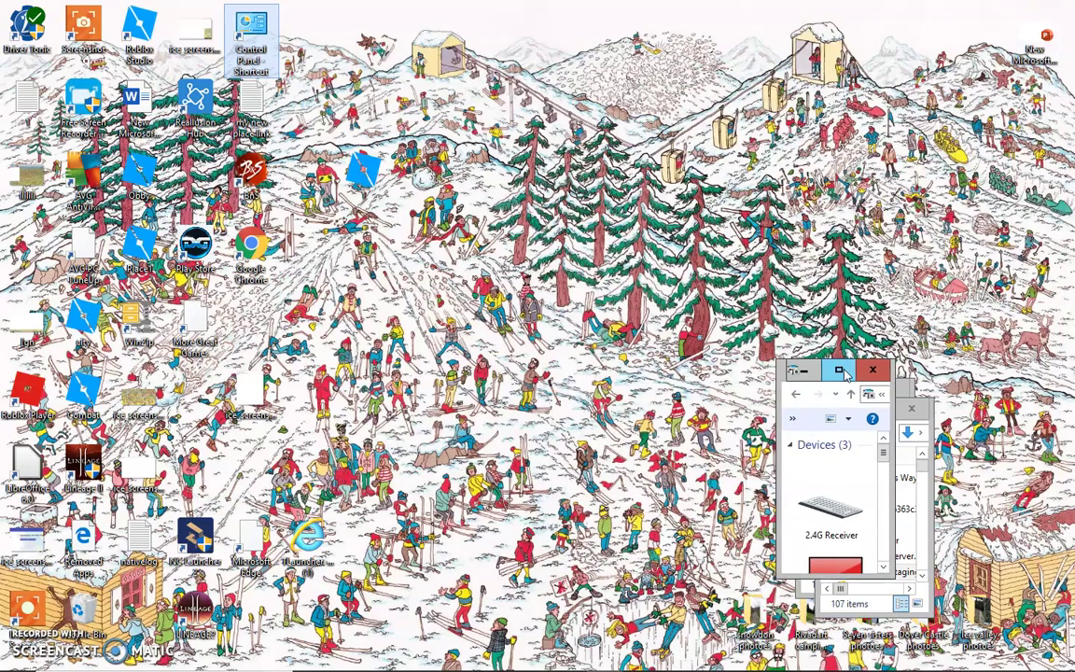
- Close Devices and Printers and look over the maximized Downloads files, including the minecraft_server.18w09a folder
{"action": "left_click", "coordinate": [863, 374]}
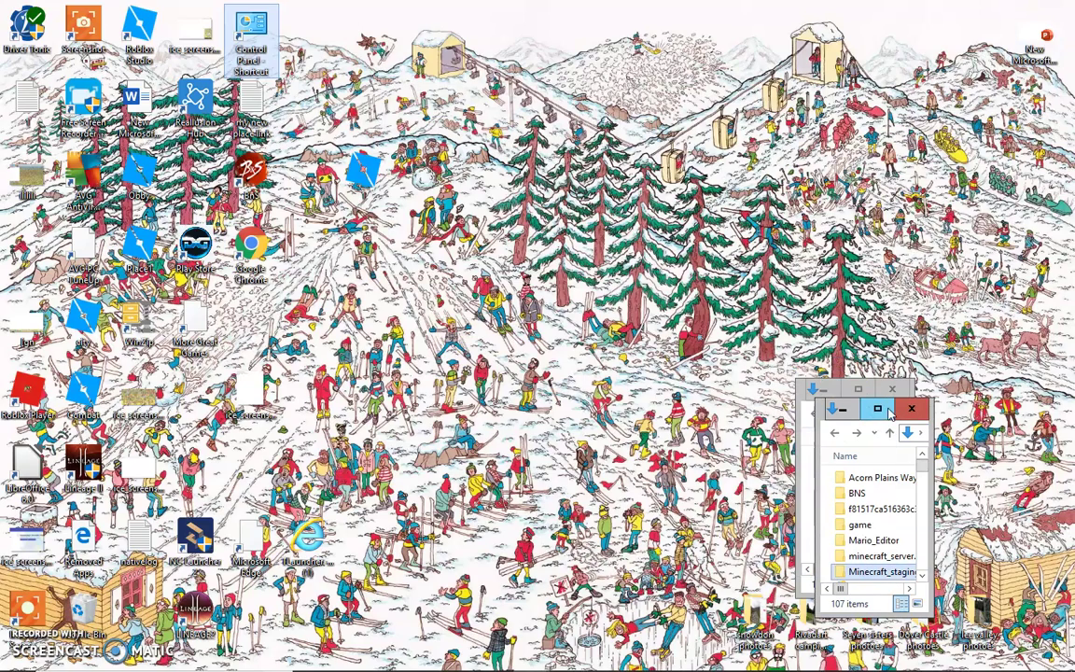
{"action": "left_click", "coordinate": [877, 408]}
{"action": "left_click", "coordinate": [364, 242]}
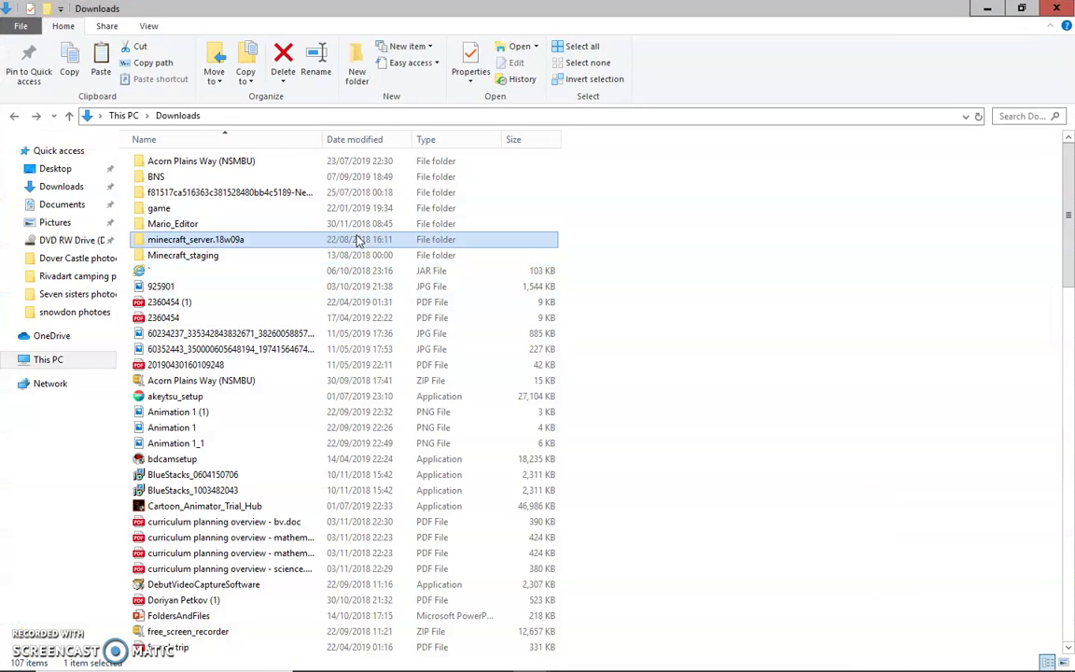
{"action": "left_click", "coordinate": [375, 380]}
{"action": "left_click", "coordinate": [360, 474]}
{"action": "left_click", "coordinate": [360, 506]}
{"action": "left_click", "coordinate": [347, 538]}
{"action": "left_click", "coordinate": [308, 271]}
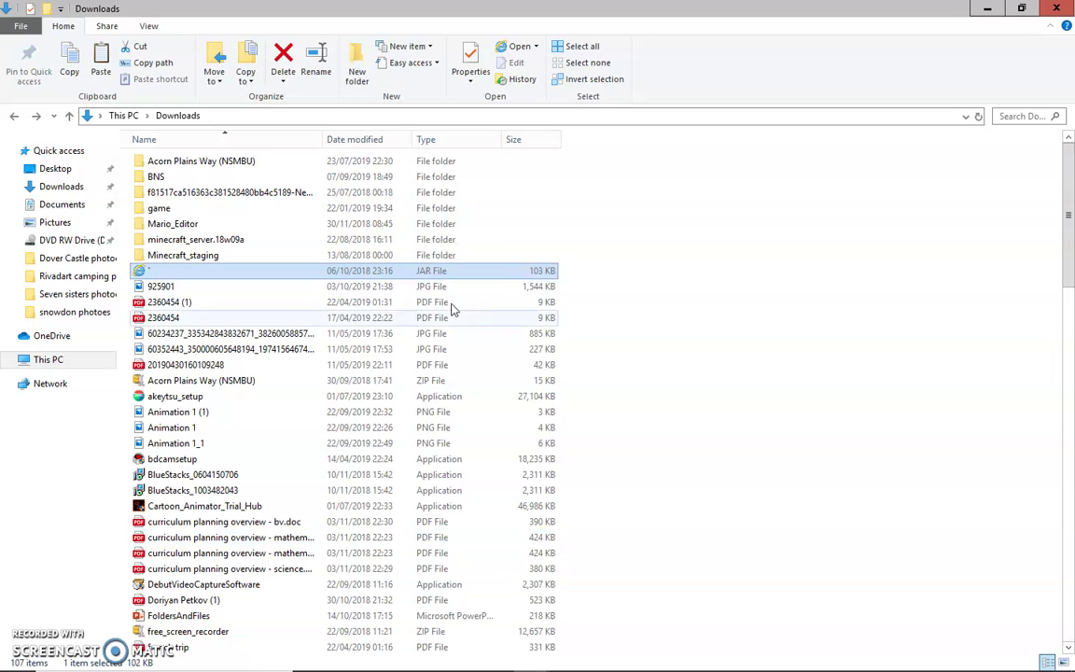
{"action": "left_click", "coordinate": [234, 208]}
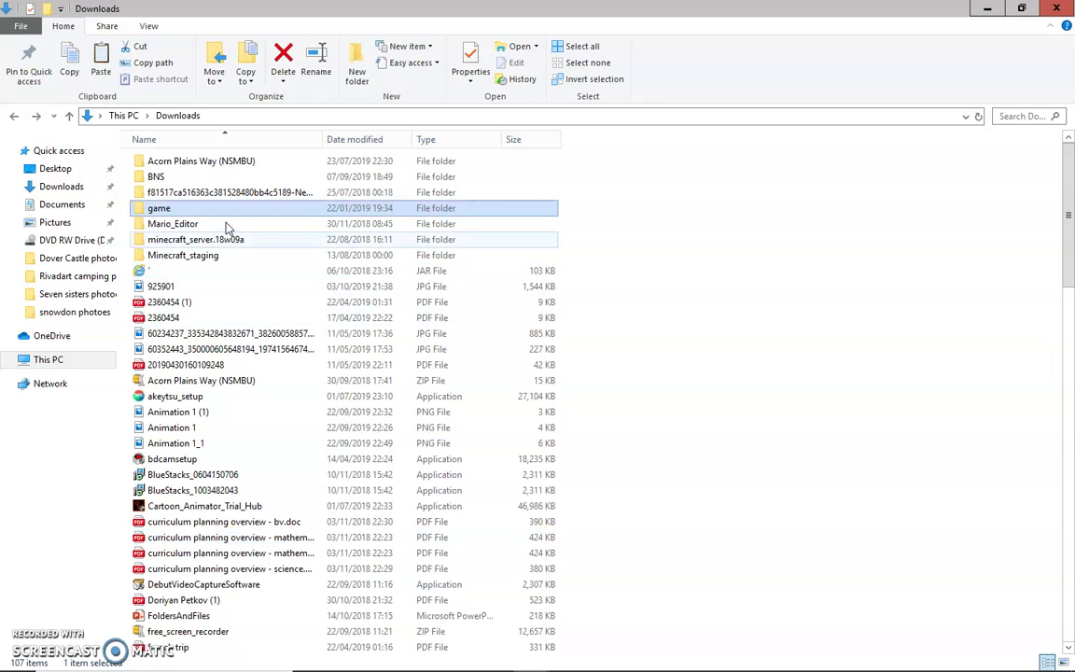
- Browse the Dover Castle and snowdon photoes folders, OneDrive and This PC, then open Windows (C:)
{"action": "left_click", "coordinate": [75, 258]}
{"action": "left_click", "coordinate": [61, 313]}
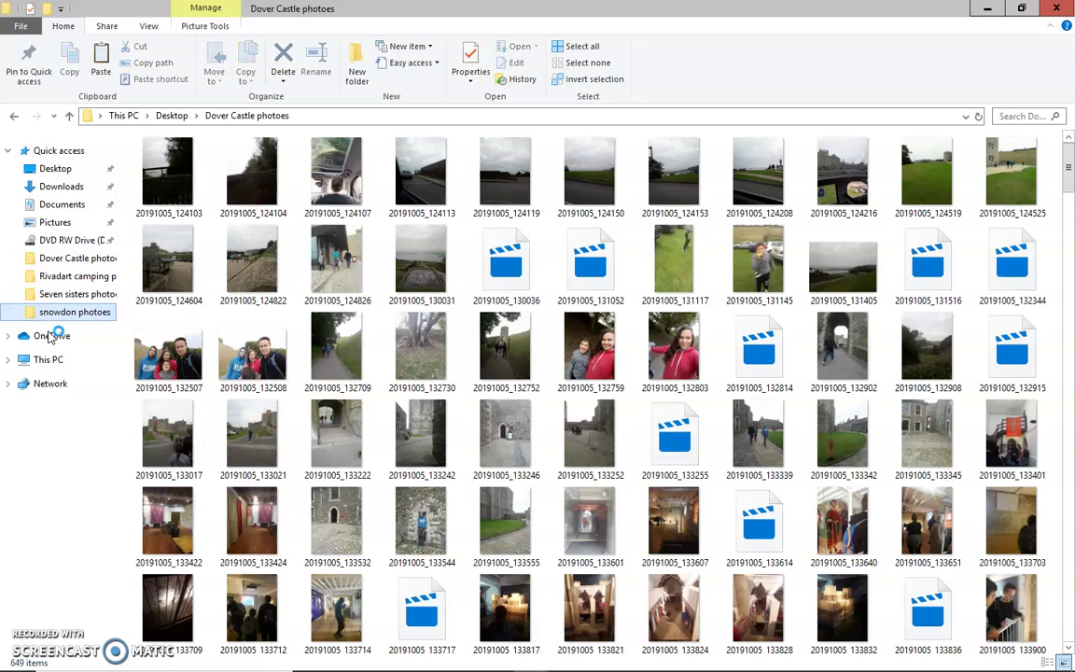
{"action": "left_click", "coordinate": [46, 337]}
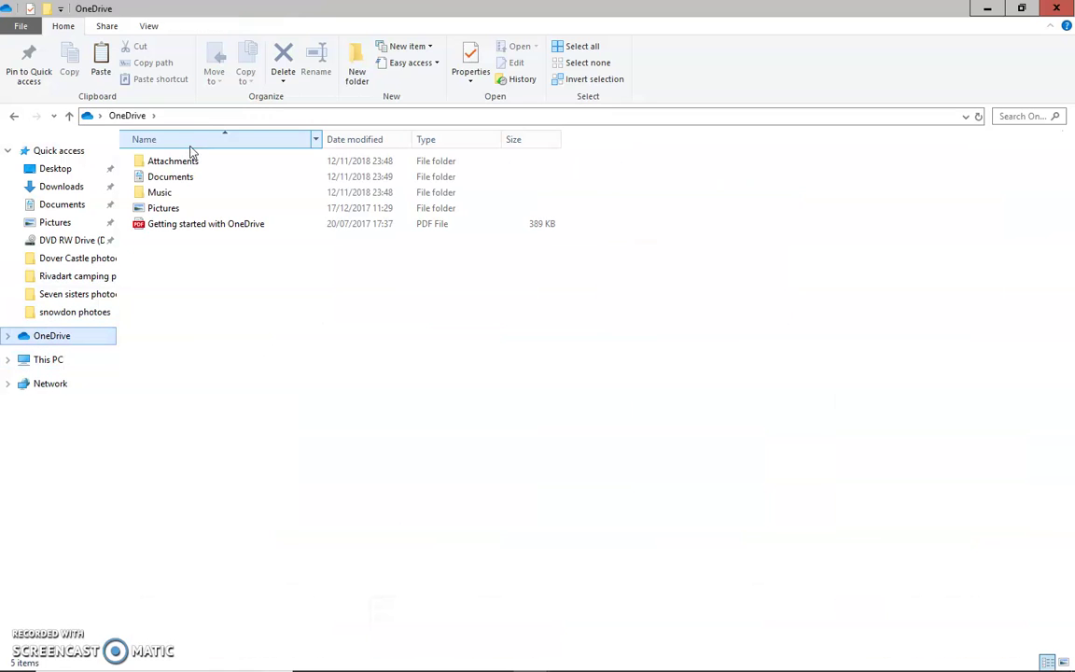
{"action": "left_click", "coordinate": [65, 361]}
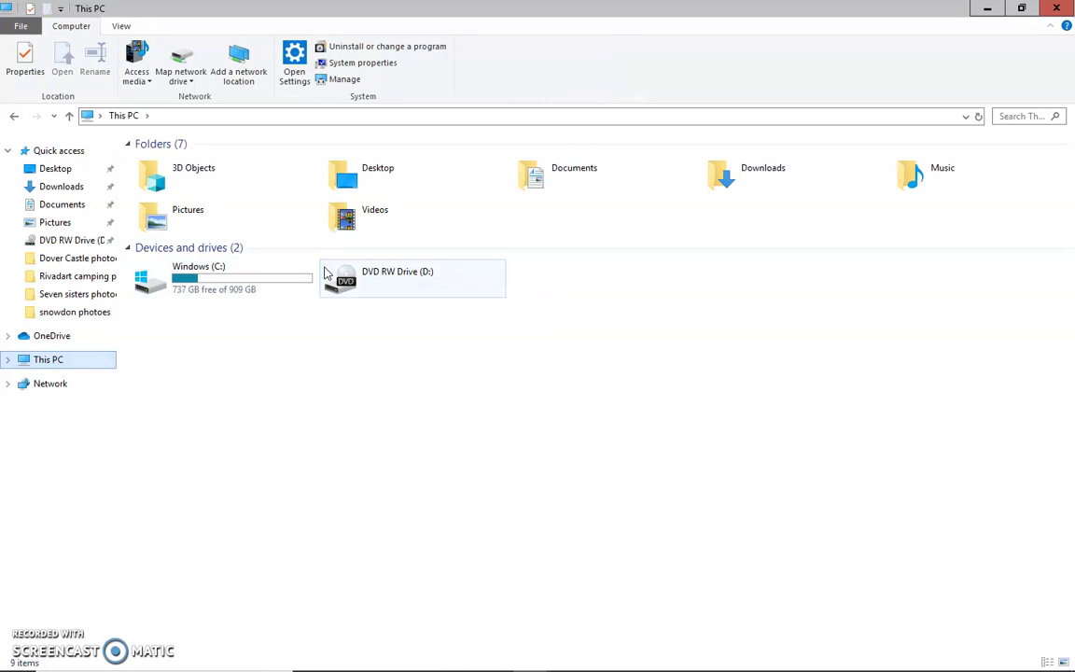
{"action": "double_click", "coordinate": [271, 267]}
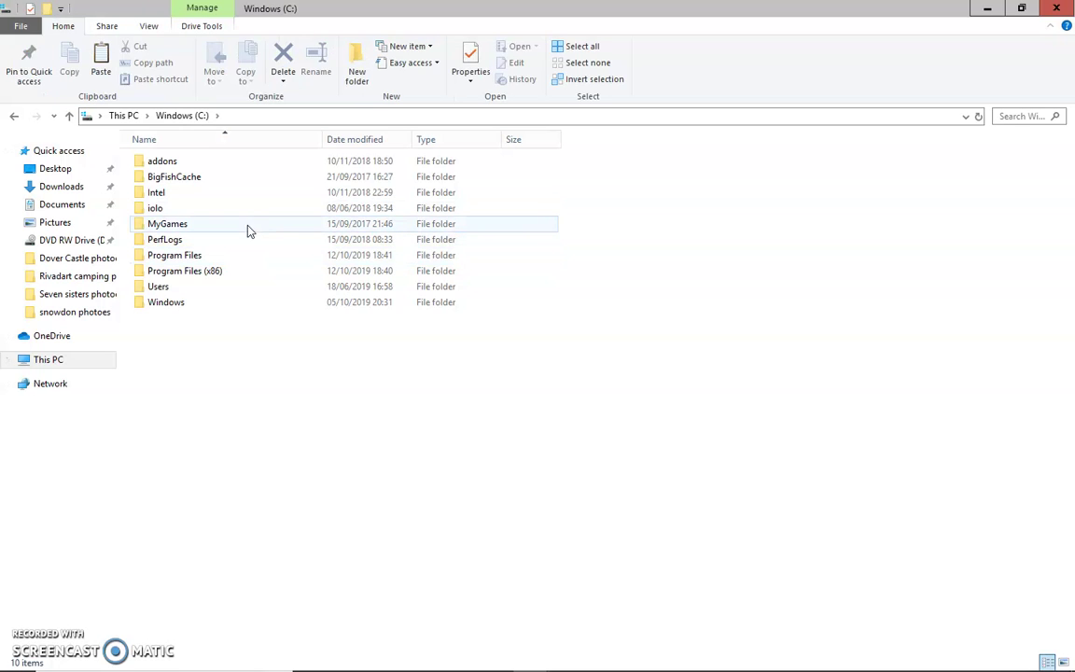
- Drill into MyGames > Distrib > packages > chromeresources12 and try opening bin.xml and 'completed'
{"action": "double_click", "coordinate": [224, 224]}
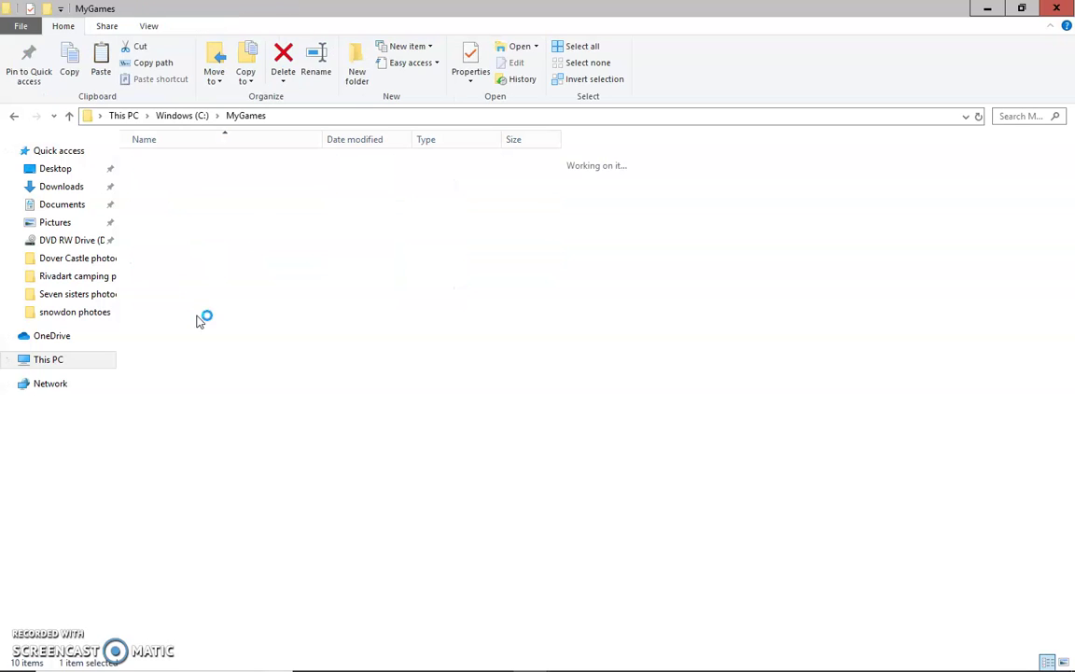
{"action": "double_click", "coordinate": [210, 165]}
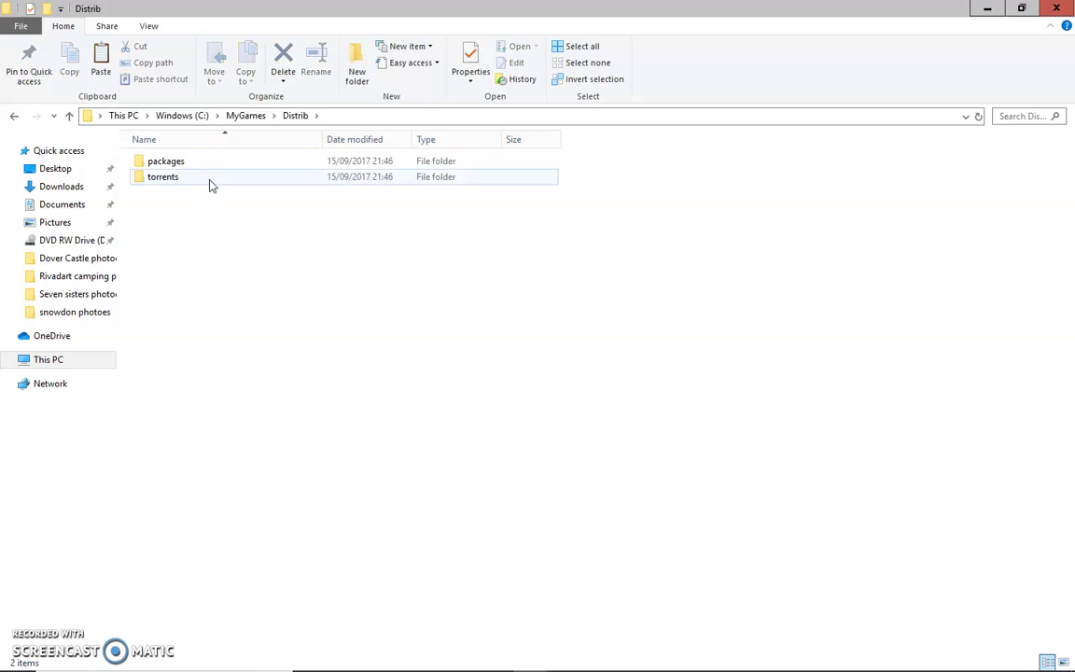
{"action": "left_click", "coordinate": [210, 165]}
{"action": "double_click", "coordinate": [210, 164]}
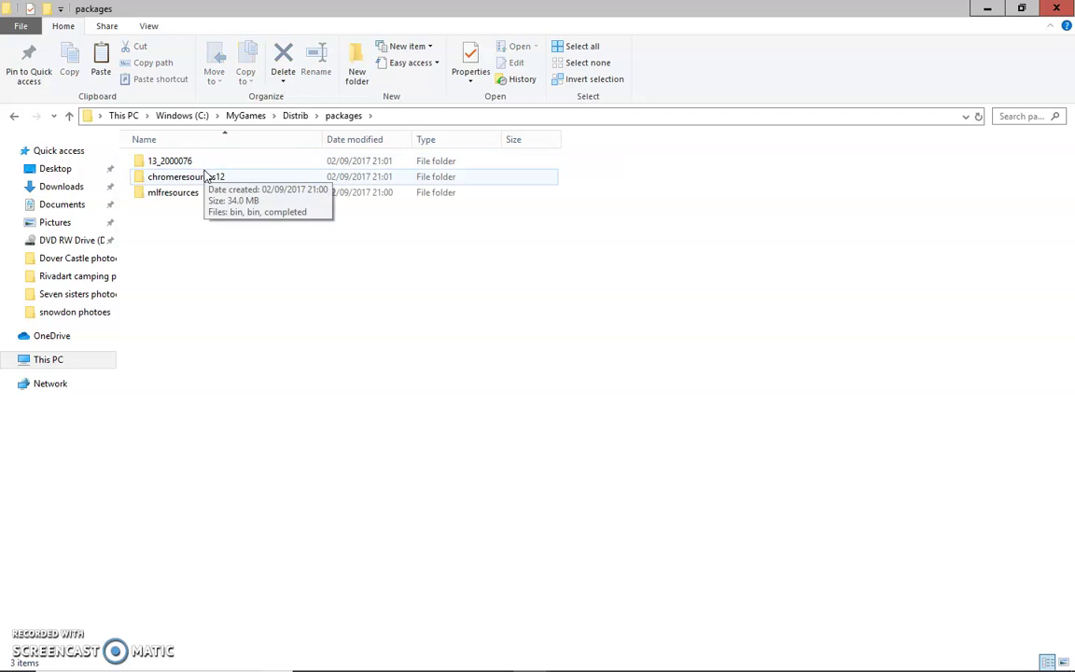
{"action": "left_click", "coordinate": [206, 178]}
{"action": "double_click", "coordinate": [206, 177]}
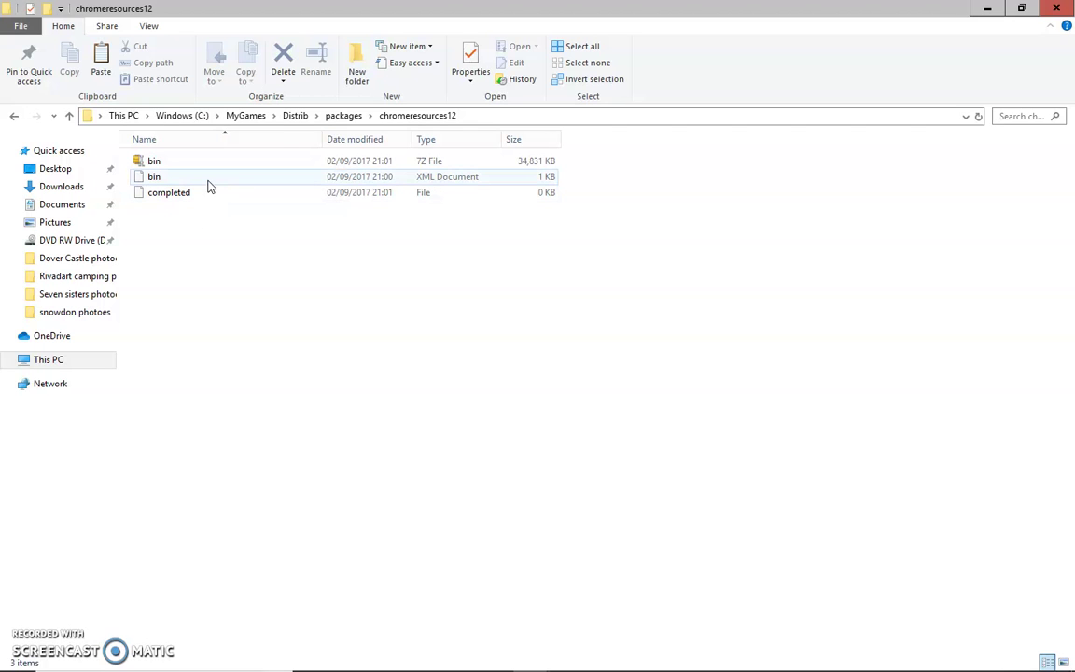
{"action": "double_click", "coordinate": [209, 186]}
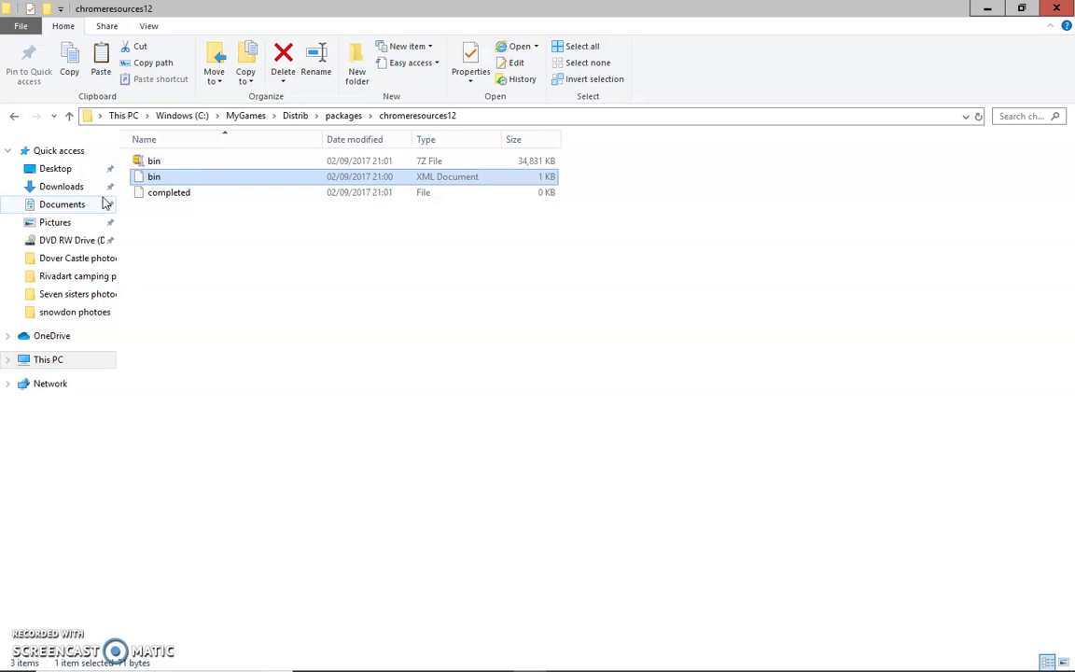
{"action": "left_click", "coordinate": [194, 193]}
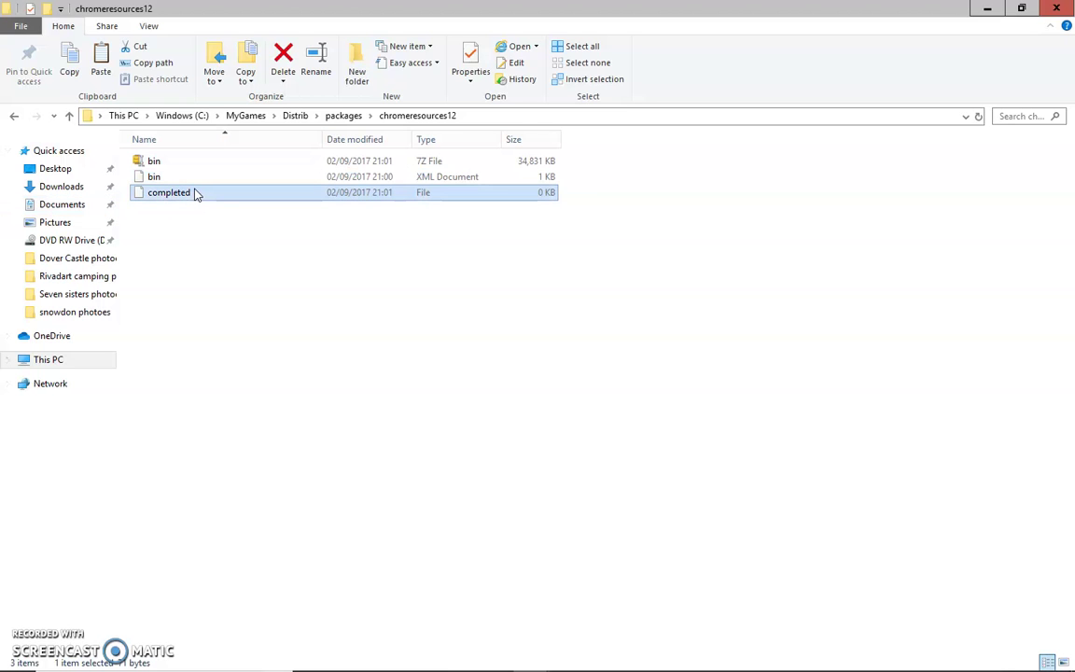
- Glance at the Seven sisters and Rivadart camping photoes folders, then go to Desktop
{"action": "left_click", "coordinate": [84, 295]}
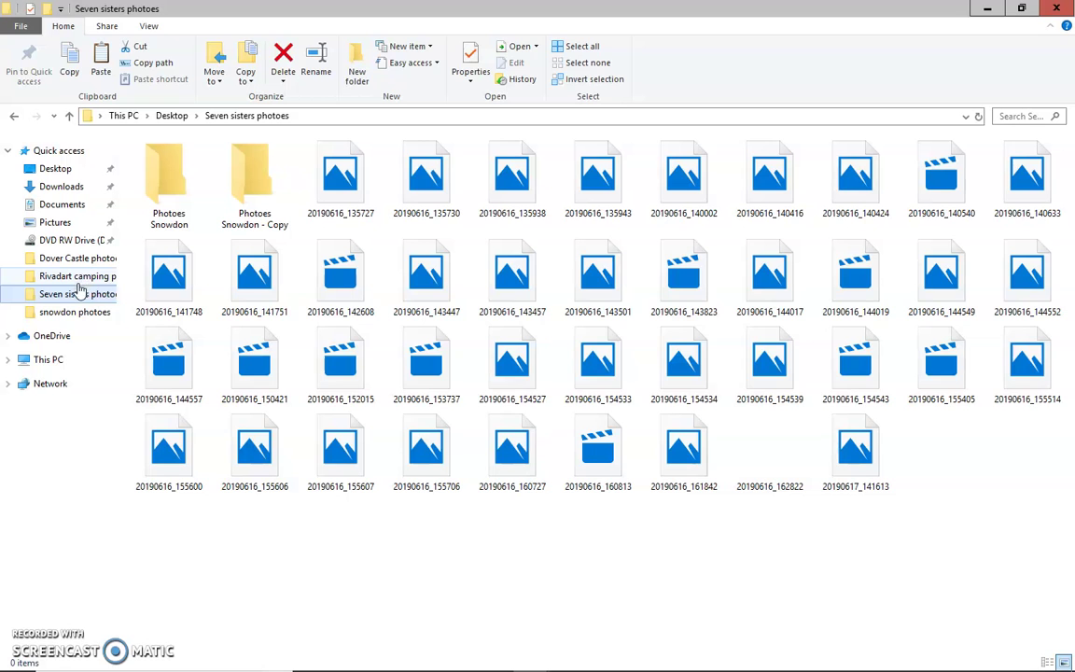
{"action": "left_click", "coordinate": [75, 276]}
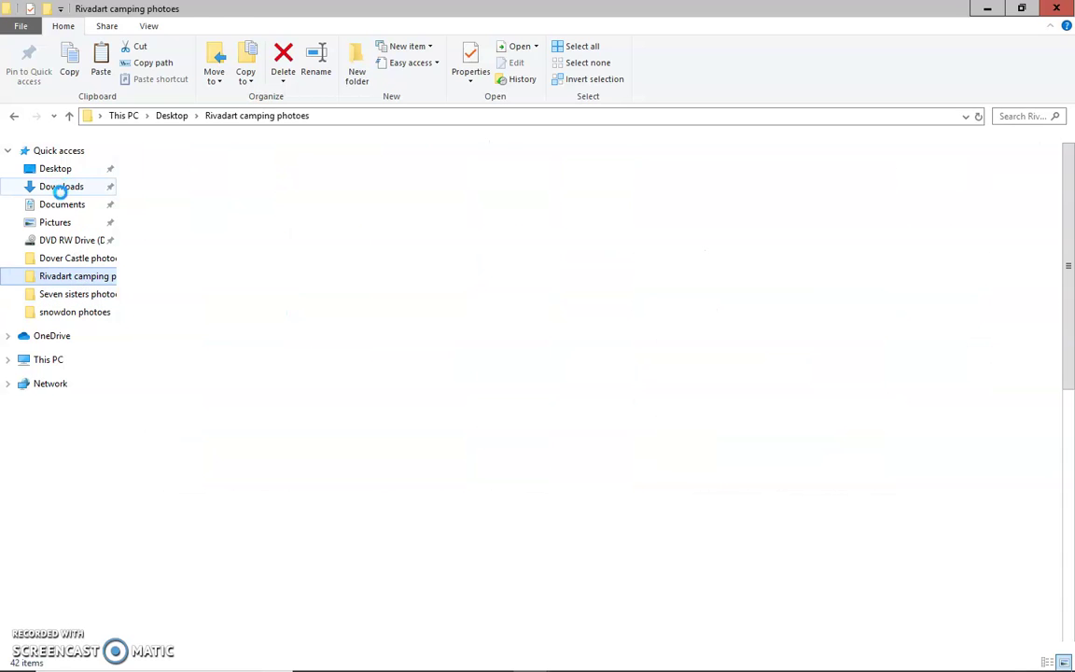
{"action": "left_click", "coordinate": [56, 168]}
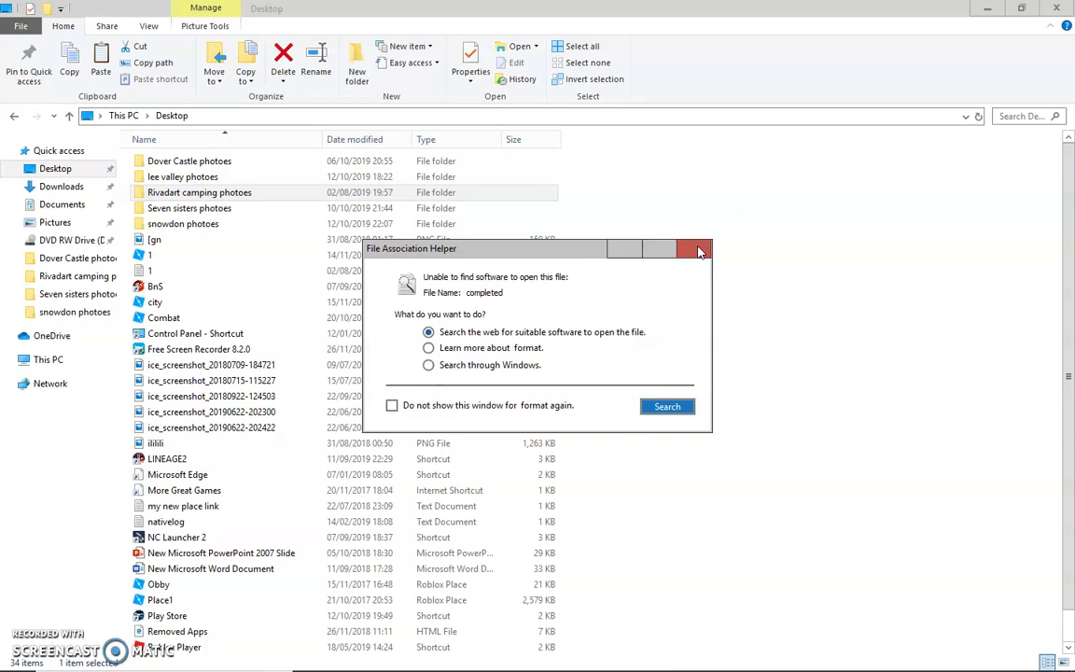
- Dismiss the no-software-found prompt, then restore and re-maximize the Explorer window
{"action": "left_click", "coordinate": [700, 251]}
{"action": "left_click", "coordinate": [1022, 9]}
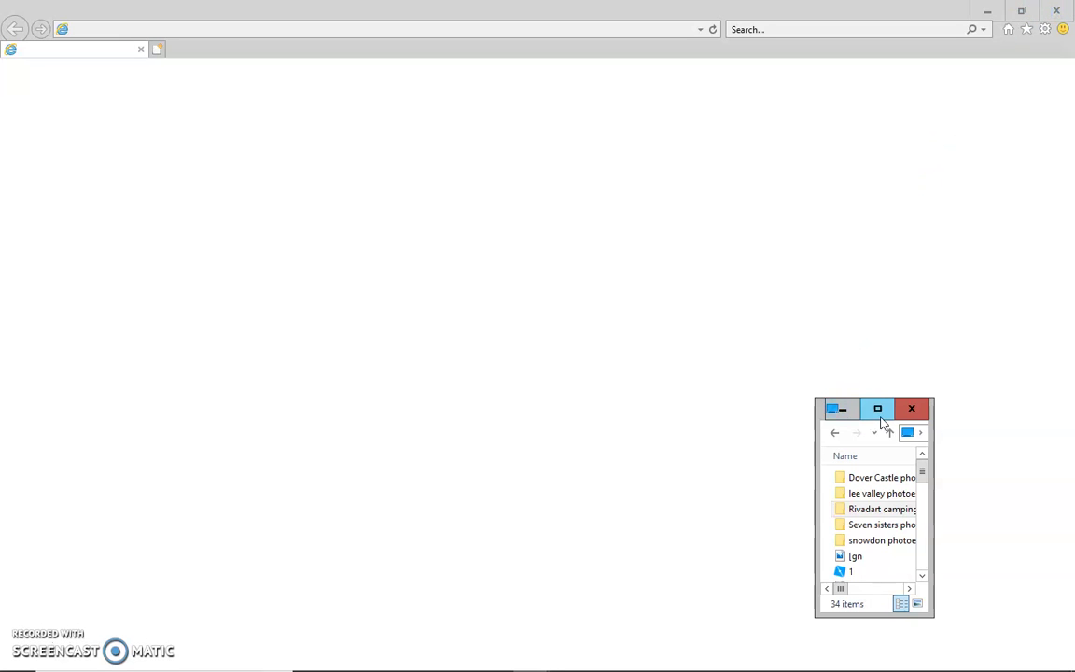
{"action": "left_click", "coordinate": [878, 410]}
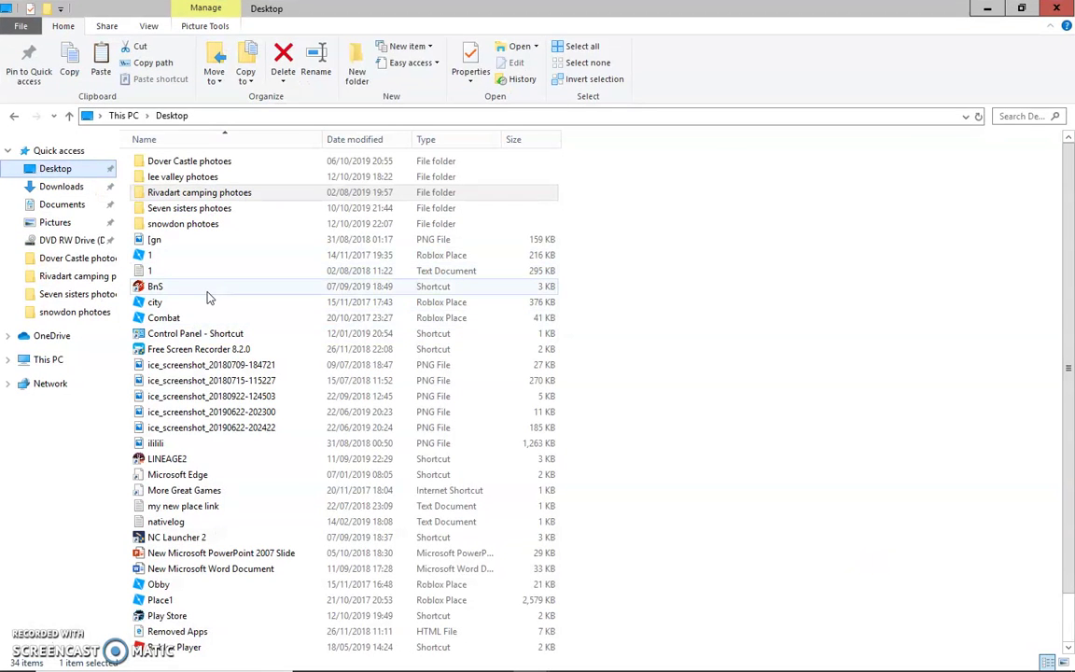
- Look through Desktop files like the Free Screen Recorder shortcut and ice_screenshot images, scrolling down
{"action": "left_click", "coordinate": [231, 353]}
{"action": "left_click", "coordinate": [228, 365]}
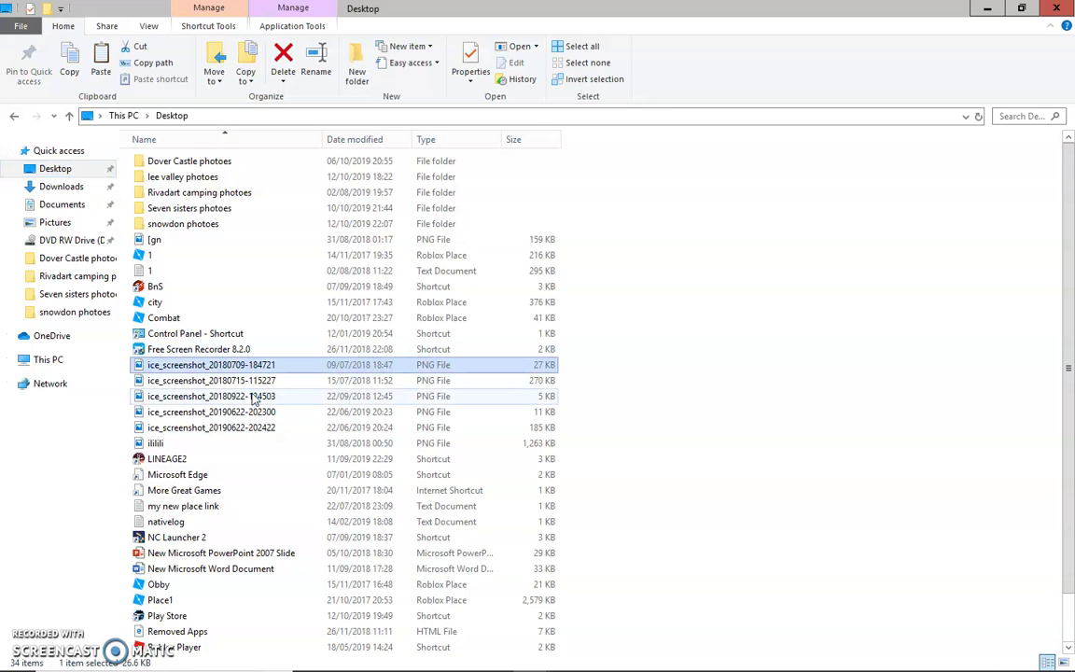
{"action": "left_click", "coordinate": [254, 381]}
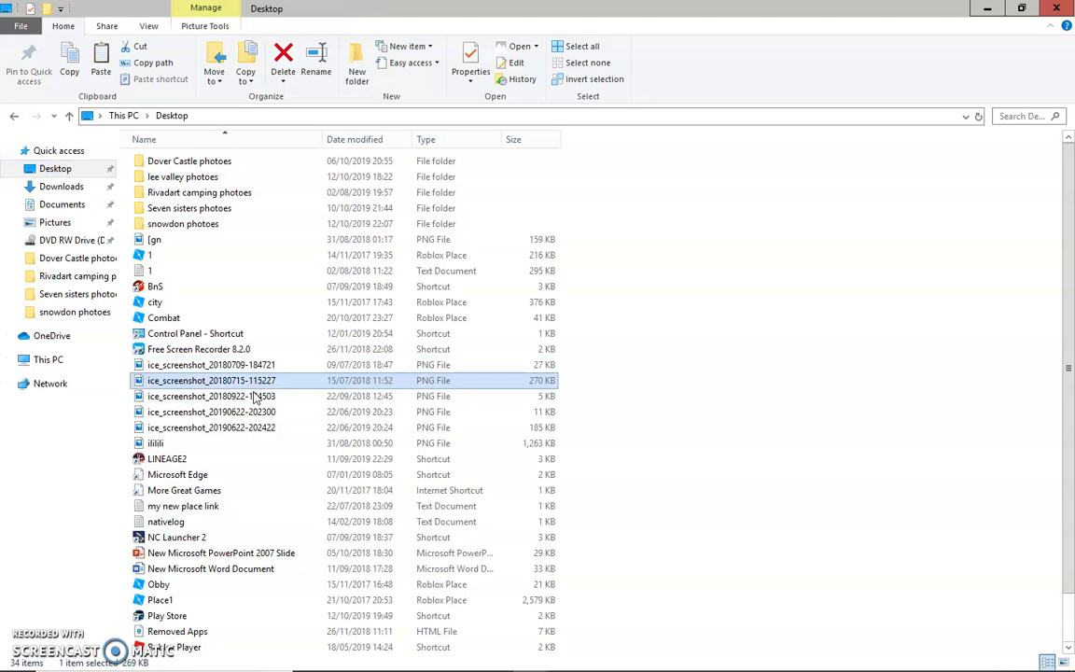
{"action": "left_click", "coordinate": [248, 442]}
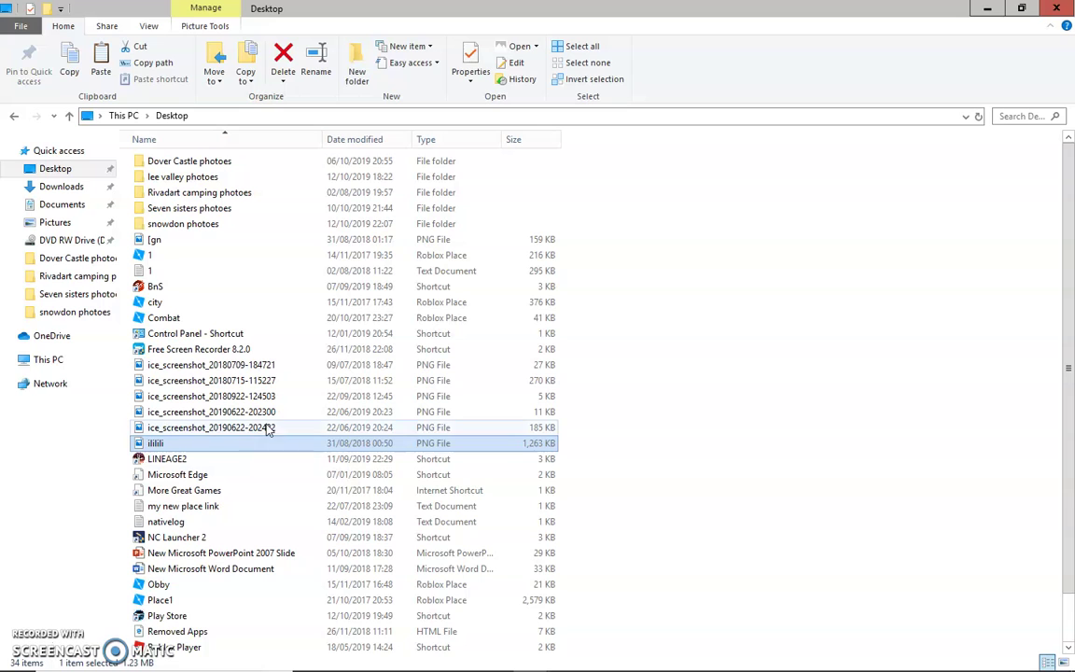
{"action": "scroll", "coordinate": [1071, 334], "scroll_direction": "down", "scroll_amount": 1}
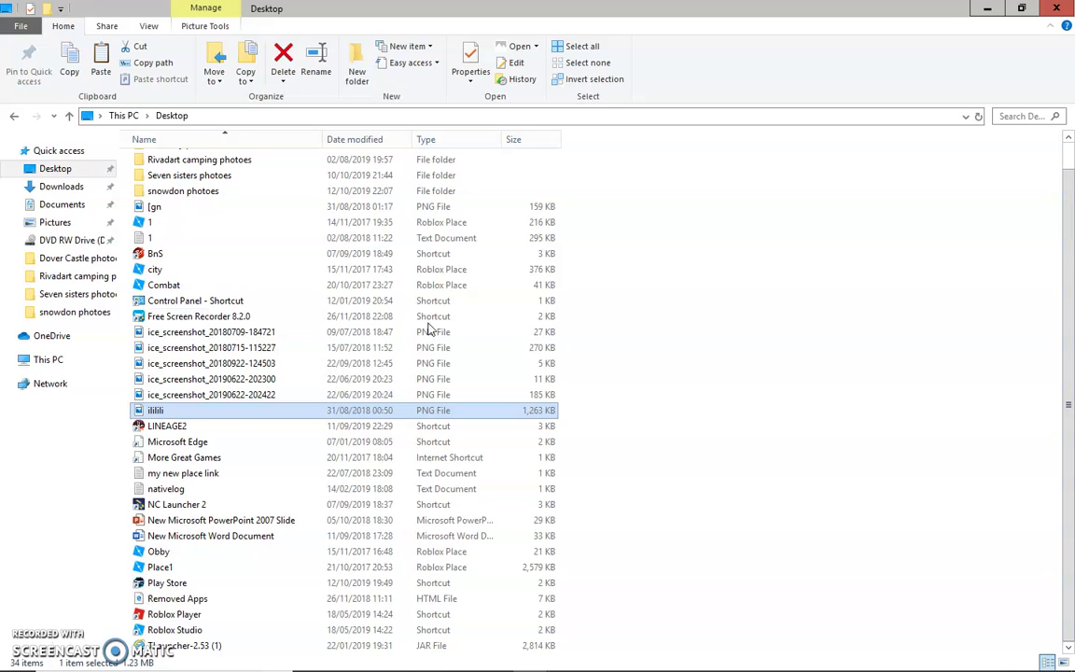
- Go from OneDrive to Network, try opening the Sky ADSL Router device, then switch to This PC
{"action": "left_click", "coordinate": [65, 338]}
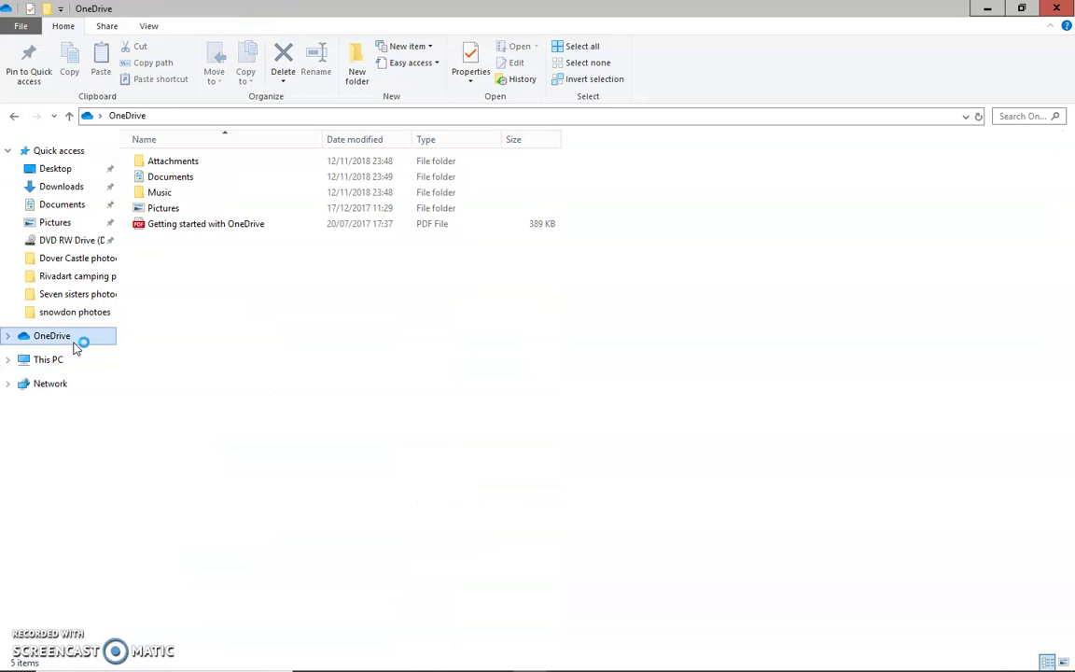
{"action": "left_click", "coordinate": [77, 387]}
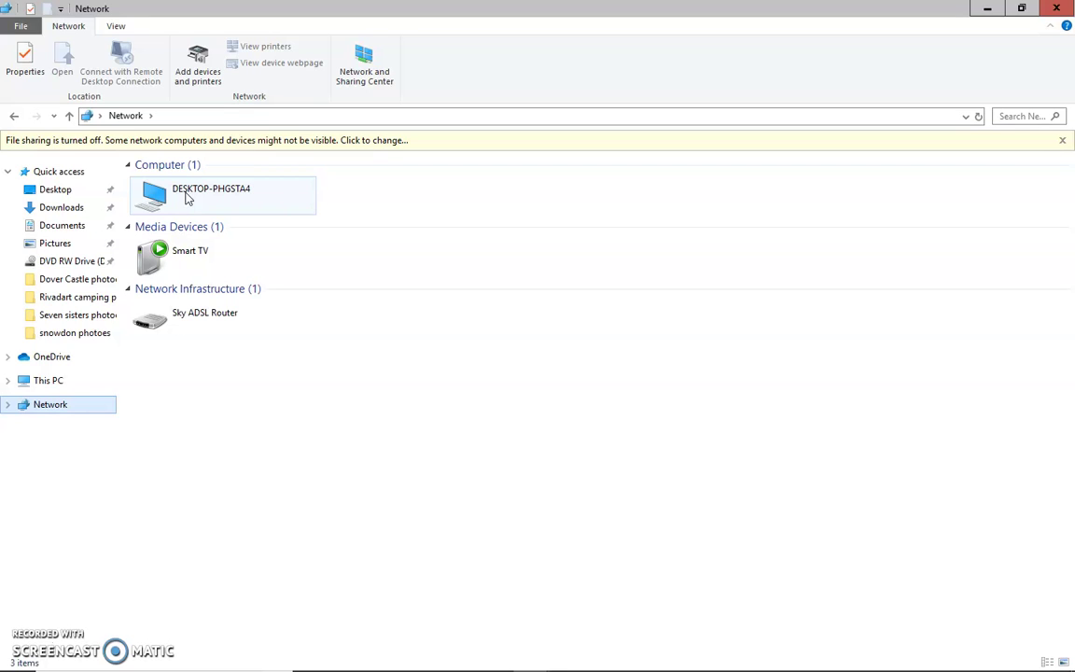
{"action": "left_click", "coordinate": [172, 317]}
{"action": "double_click", "coordinate": [171, 317]}
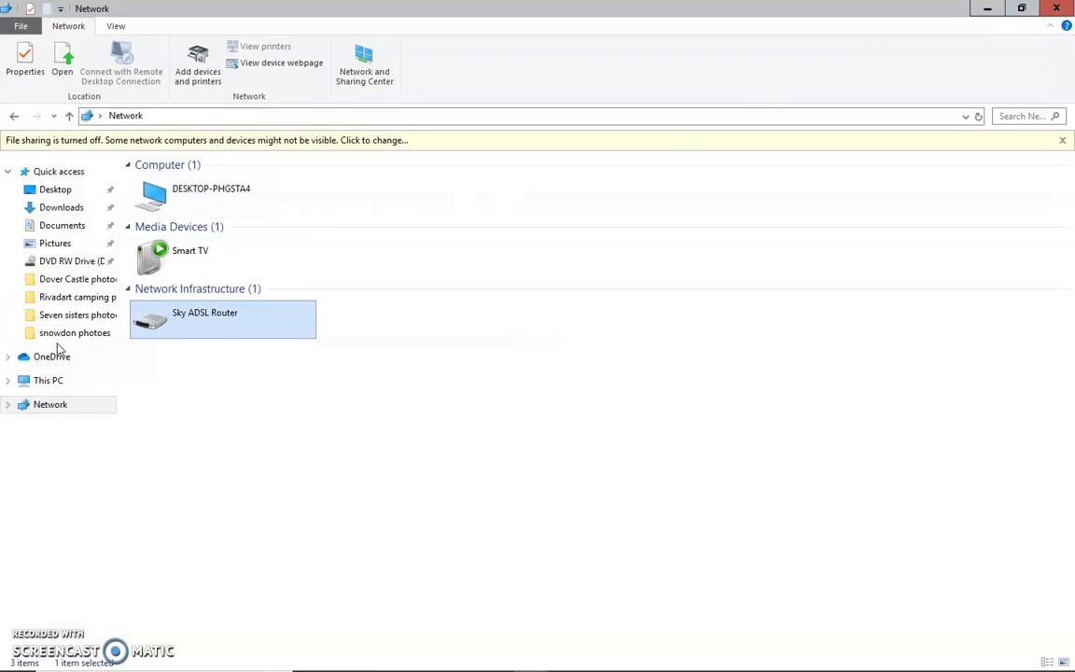
{"action": "left_click", "coordinate": [57, 381]}
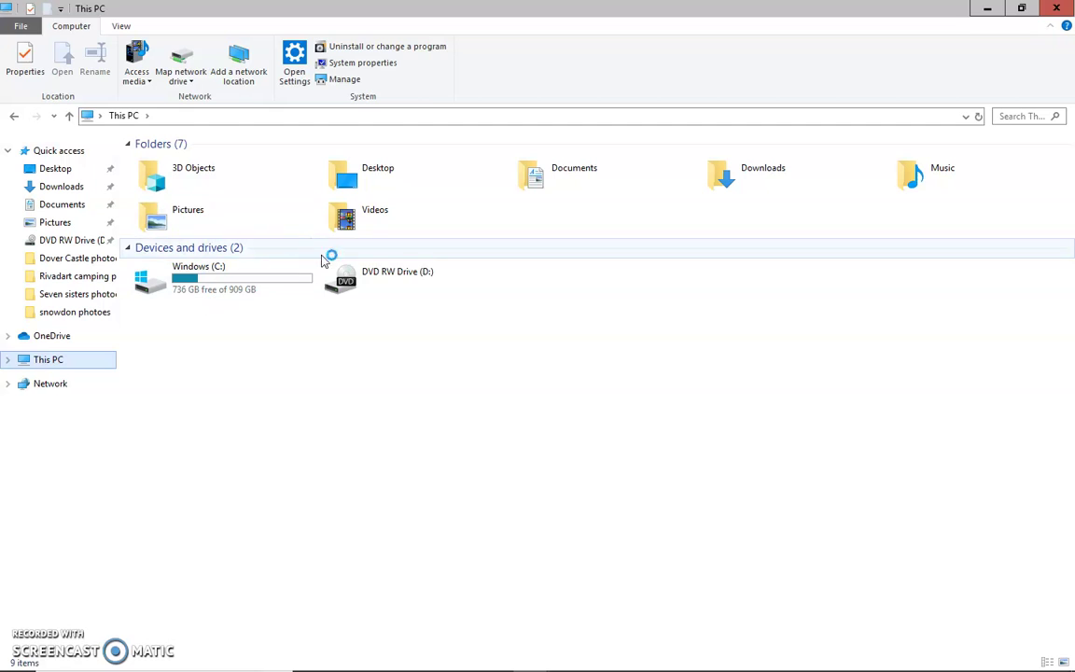
- Run a context-menu command on DVD RW Drive (D:), dismiss the file system error, and restore down This PC
{"action": "left_click", "coordinate": [366, 275]}
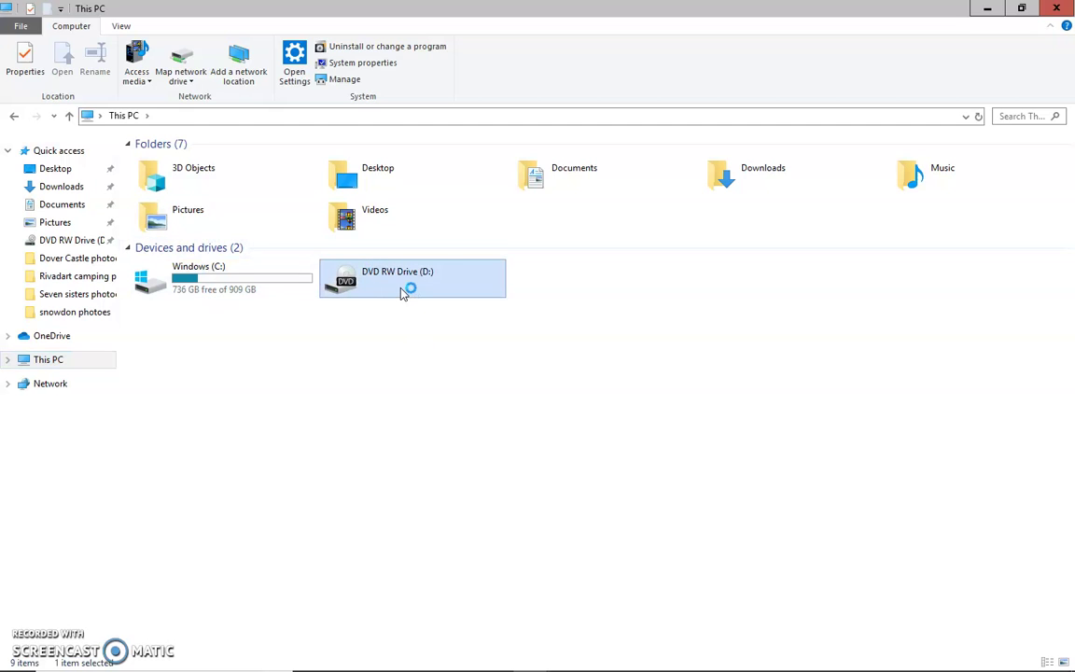
{"action": "right_click", "coordinate": [364, 273]}
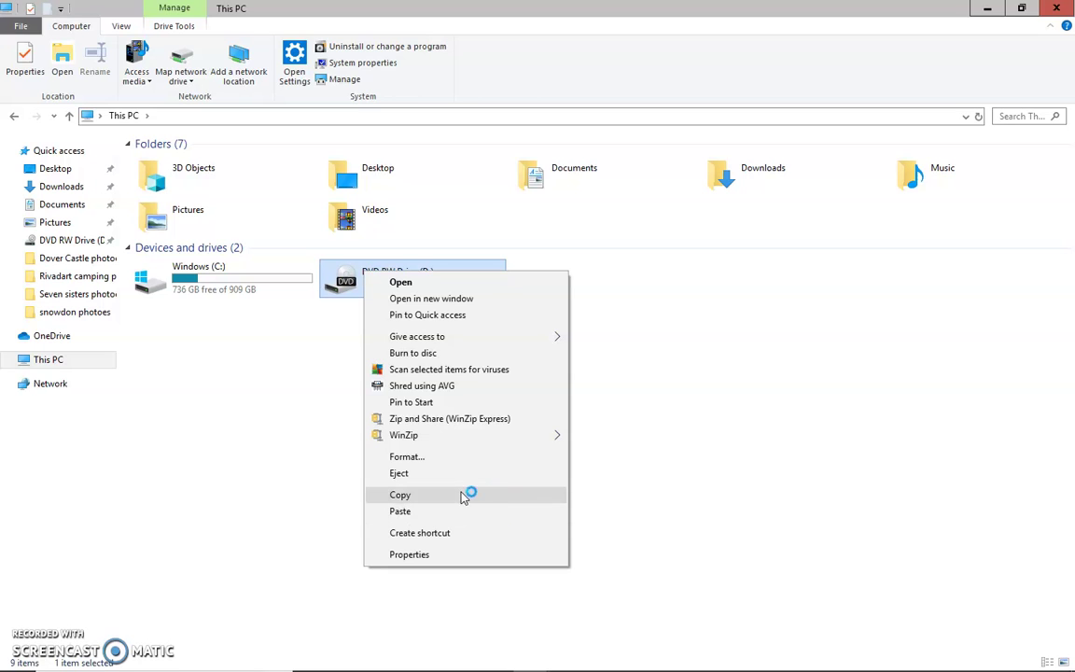
{"action": "left_click", "coordinate": [639, 451]}
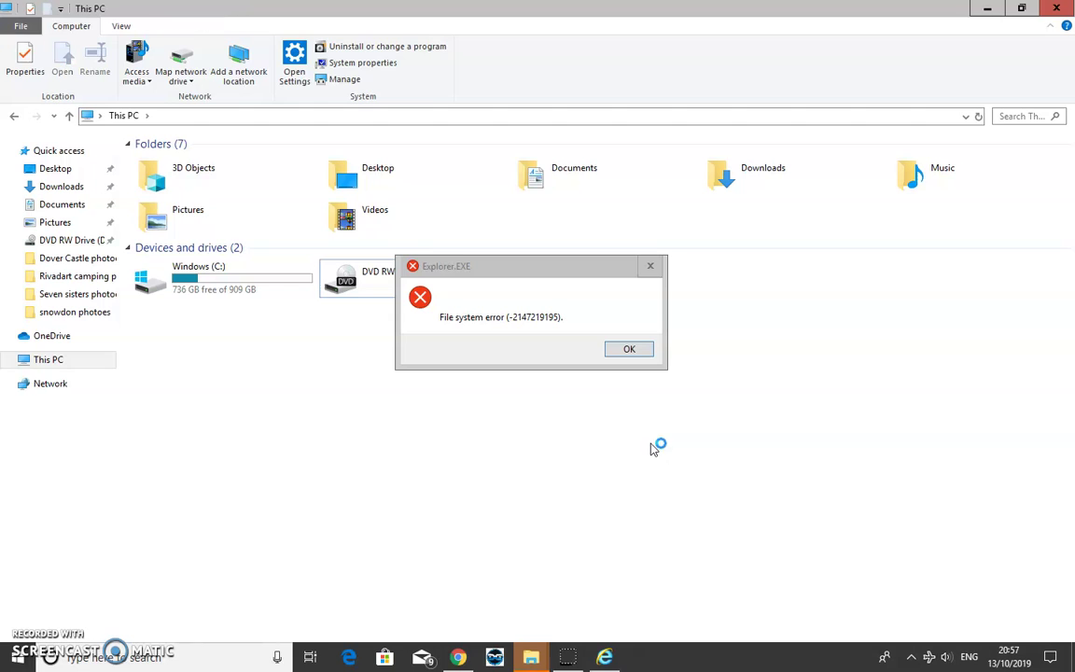
{"action": "left_click", "coordinate": [623, 351]}
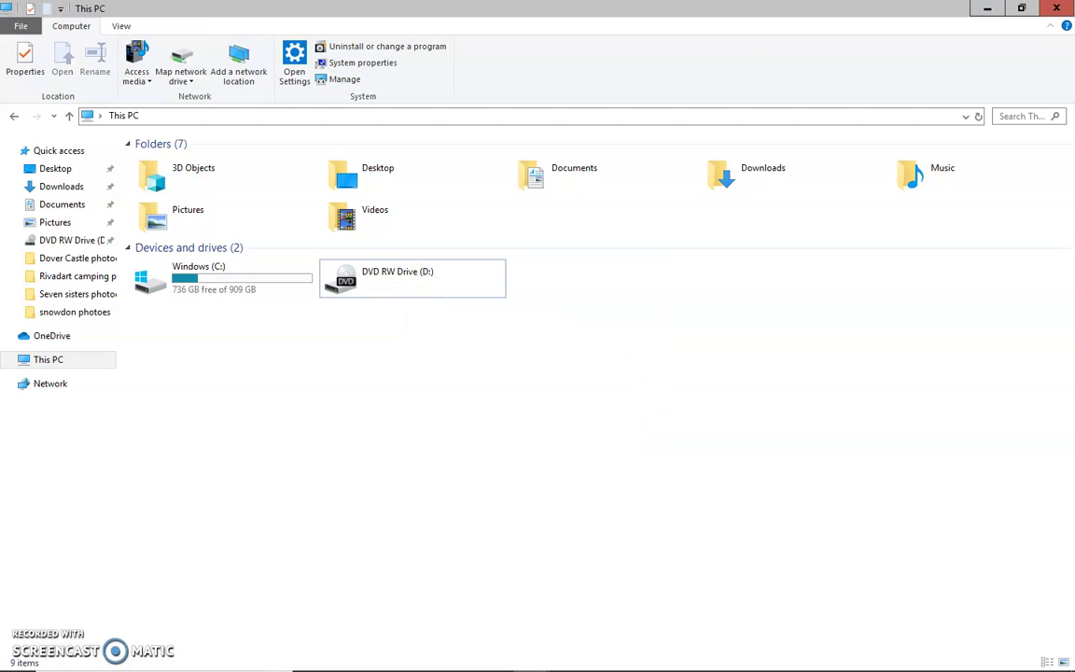
{"action": "left_click", "coordinate": [1021, 8]}
- Restore down Internet Explorer, highlight bin version 3.2623.1401 in bin.xml, and close the window
{"action": "left_click", "coordinate": [1019, 11]}
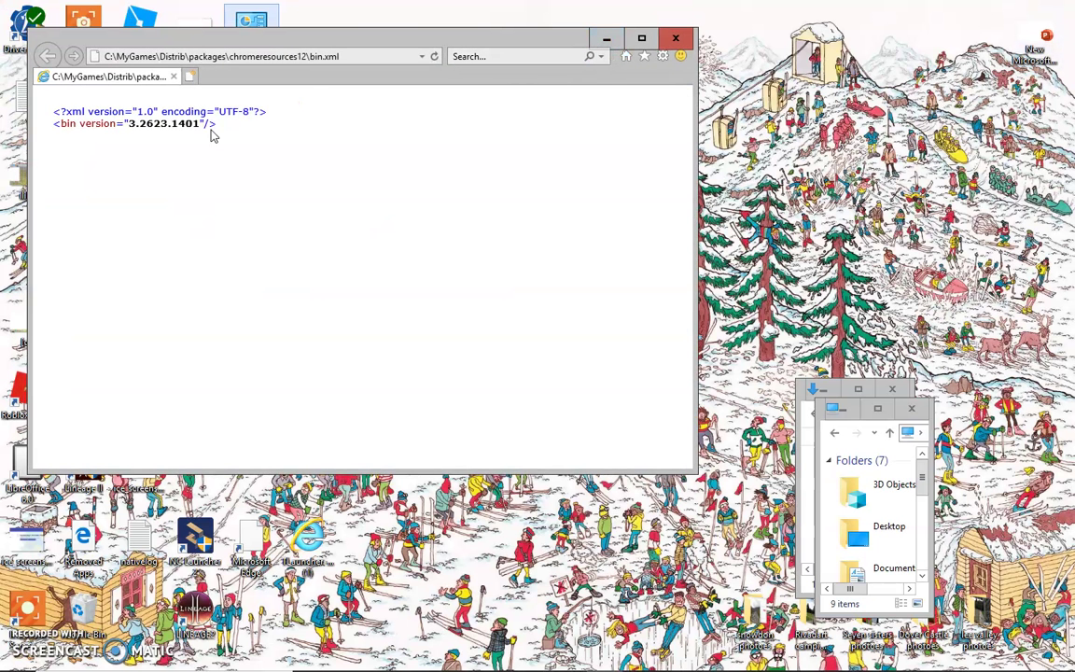
{"action": "left_click_drag", "start_coordinate": [139, 124], "coordinate": [205, 137]}
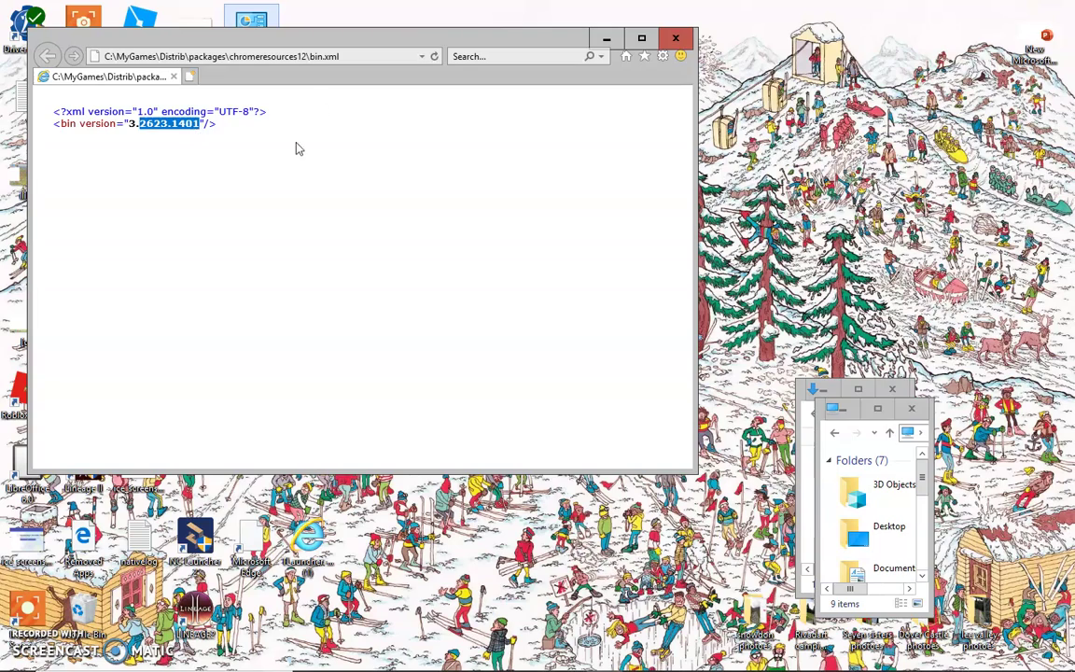
{"action": "left_click", "coordinate": [667, 41]}
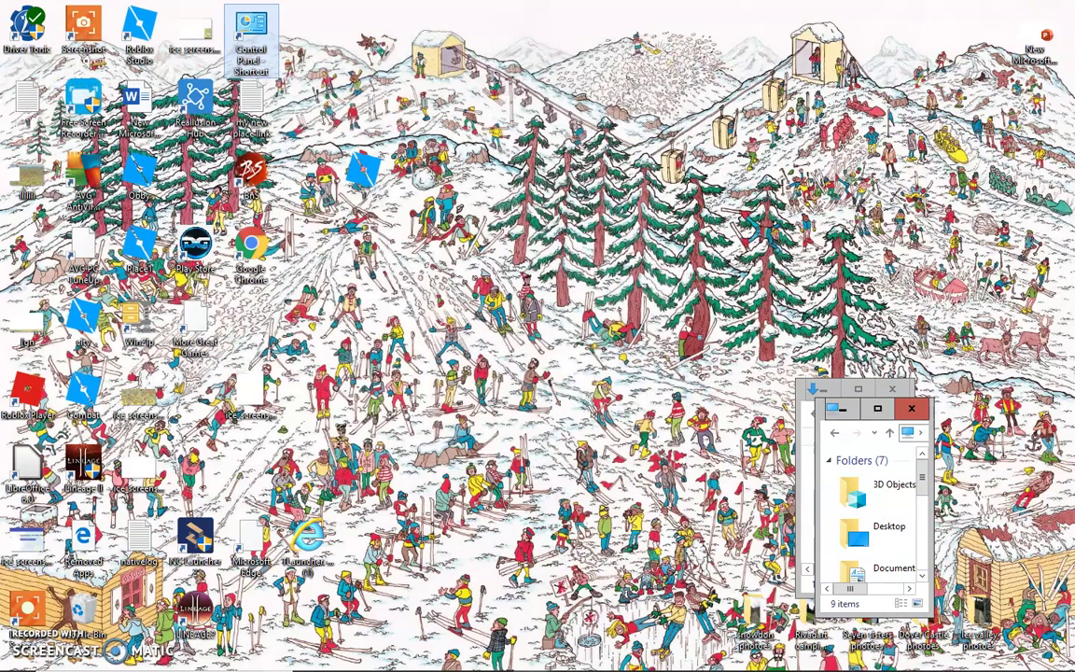
{"action": "mouse_move", "coordinate": [459, 658]}
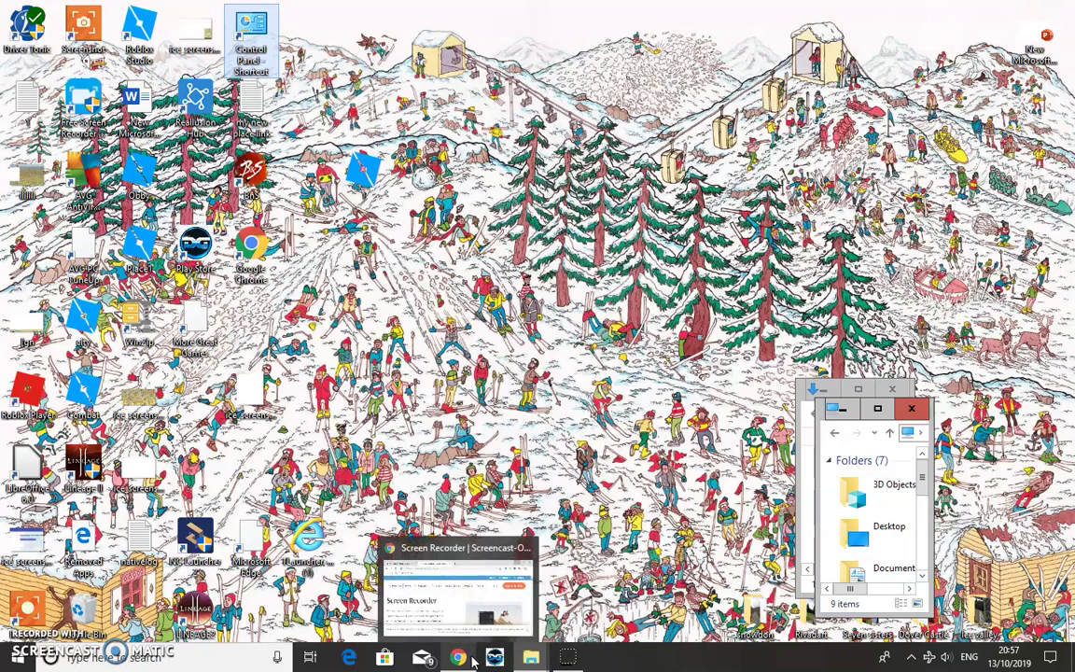
- Bring Chrome full screen on the Wikipedia Protection policy tab at Semi-protection
{"action": "left_click", "coordinate": [479, 602]}
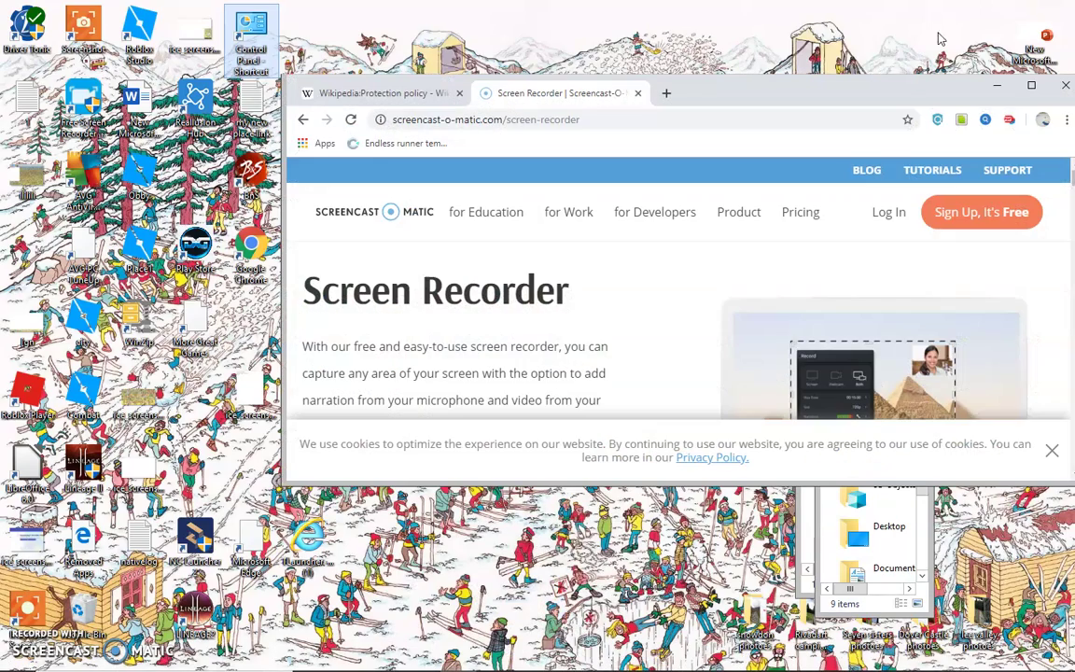
{"action": "left_click", "coordinate": [1031, 85]}
{"action": "key", "text": "ctrl+Tab"}
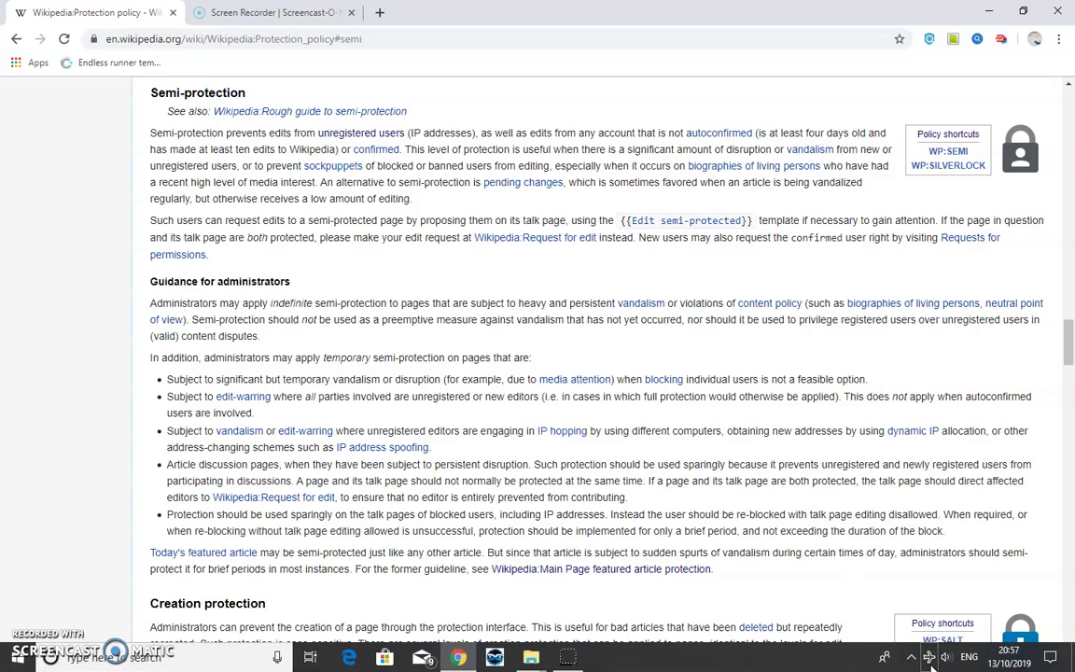
- Switch on the Windows mobile hotspot from the network flyout
{"action": "left_click", "coordinate": [929, 657]}
{"action": "left_click", "coordinate": [956, 633]}
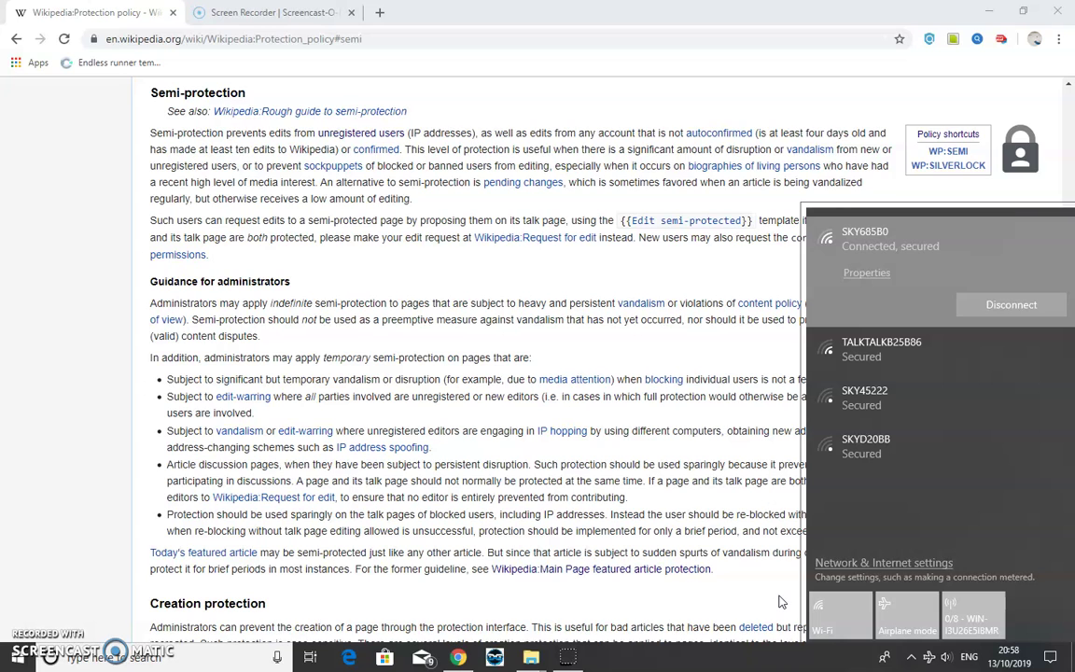
{"action": "left_click", "coordinate": [782, 602]}
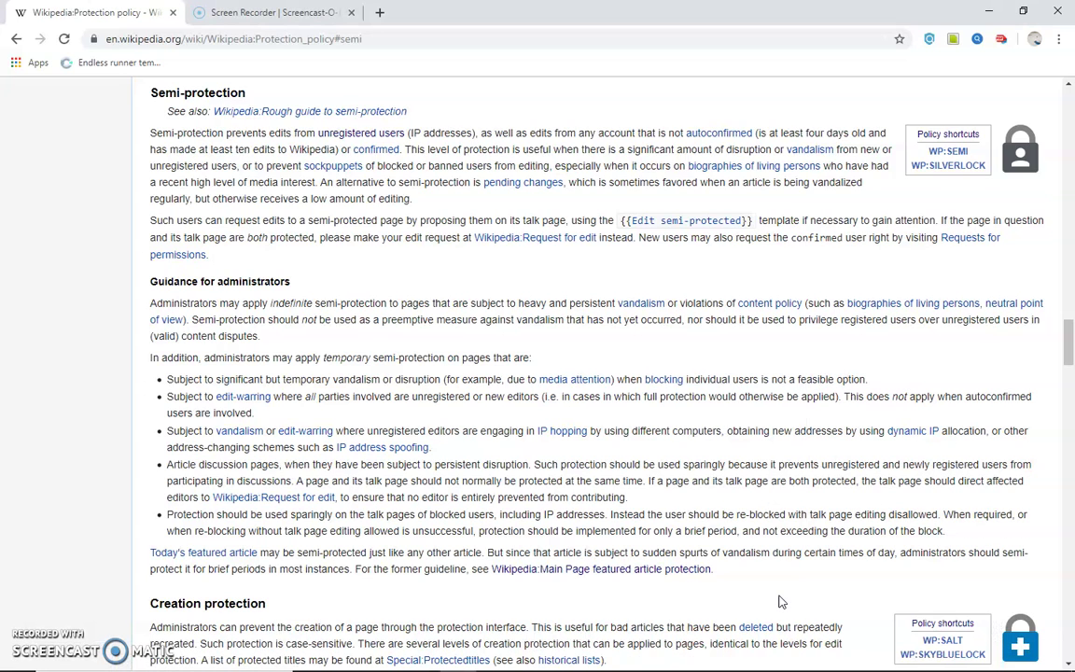